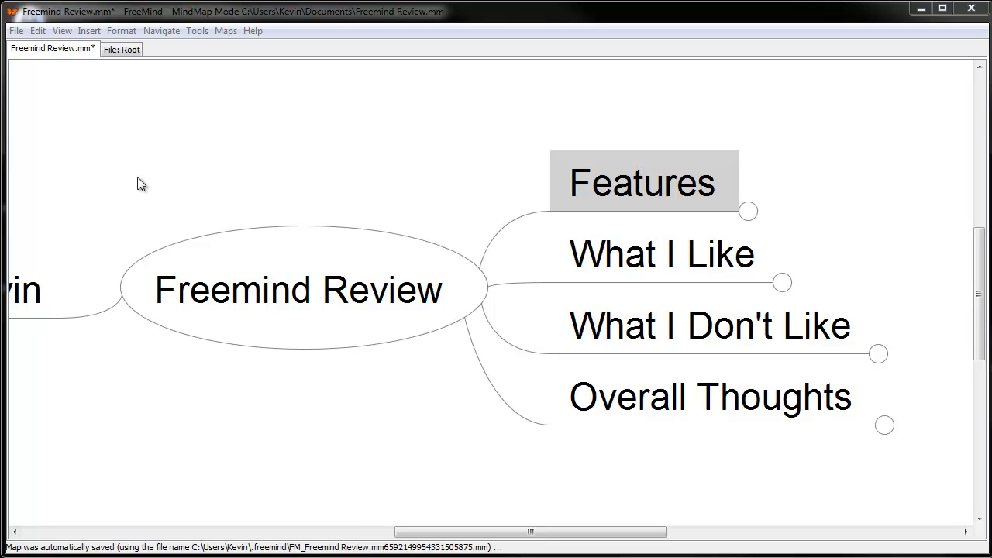
Step: Pan the map and zoom out to 200% so the root and all five branches show
drag(137, 184, 195, 177)
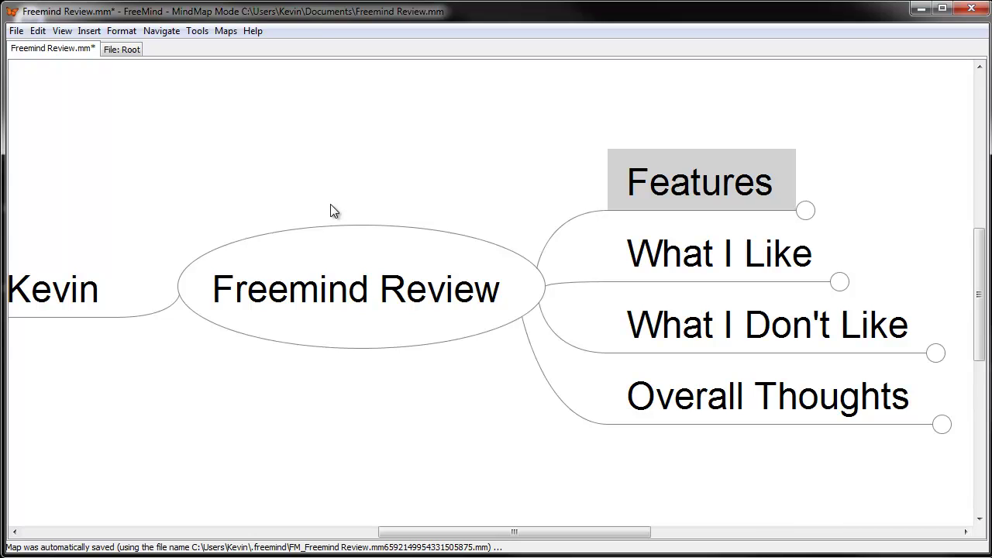
key(alt+Down)
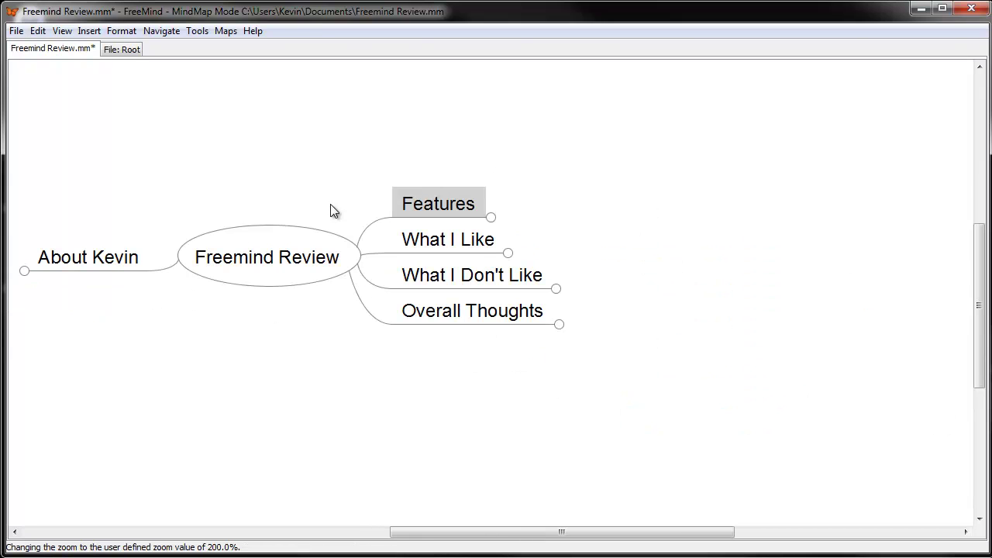
Step: Unfold About Kevin, pan across its book cover image, and select the You're Making Me link node
drag(261, 140, 613, 197)
click(487, 317)
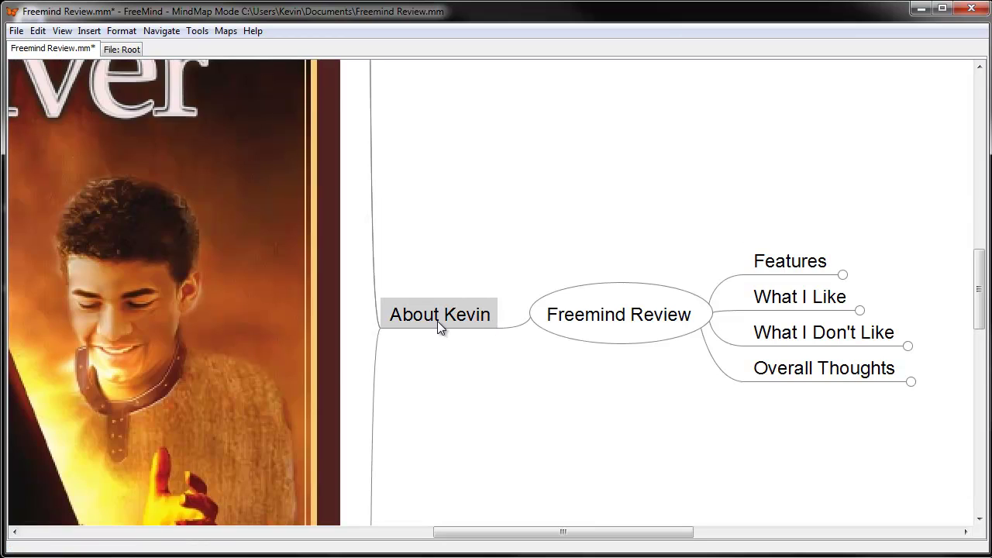
drag(402, 416, 534, 24)
drag(567, 351, 841, 472)
drag(831, 249, 726, 410)
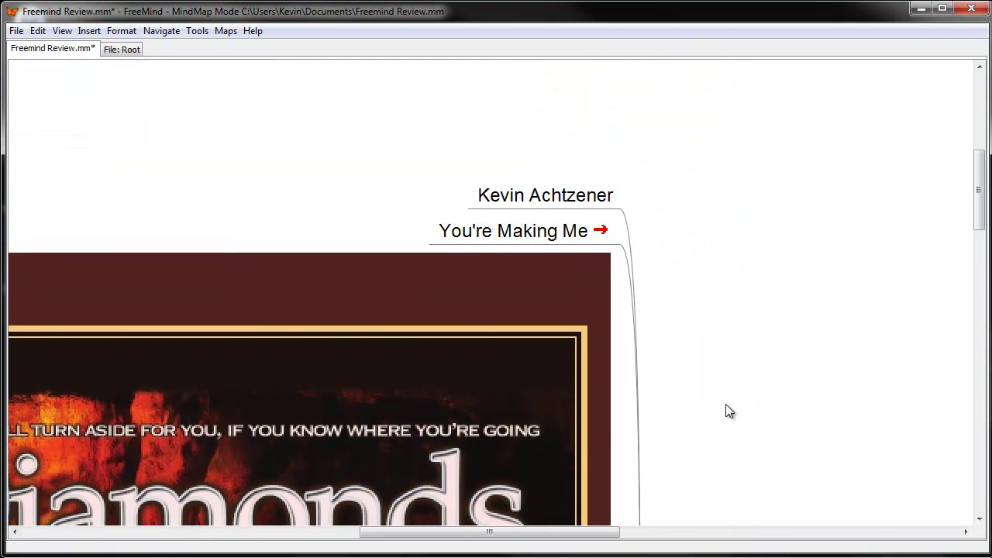
click(600, 237)
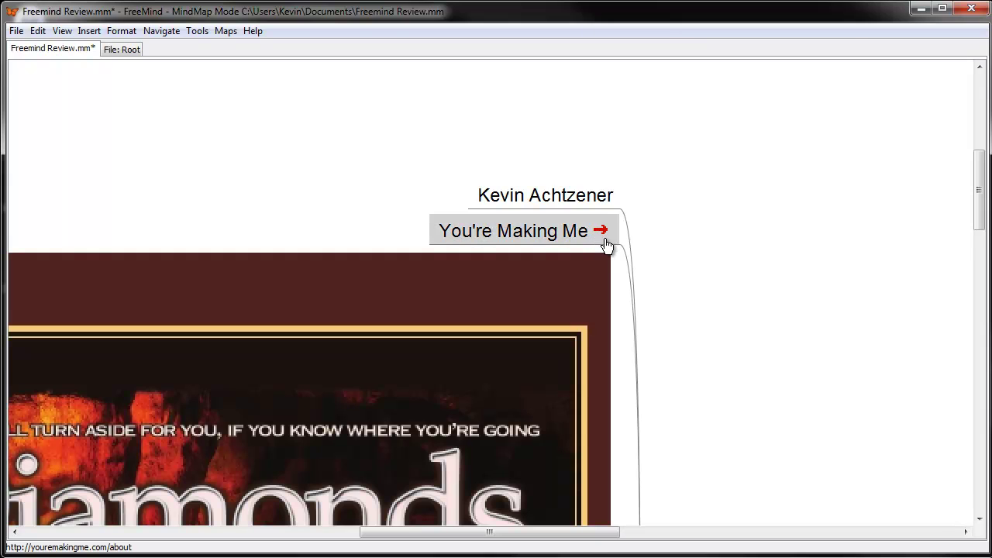
Step: Follow the You're Making Me link to load youremakingme.com/about in Chrome
click(603, 236)
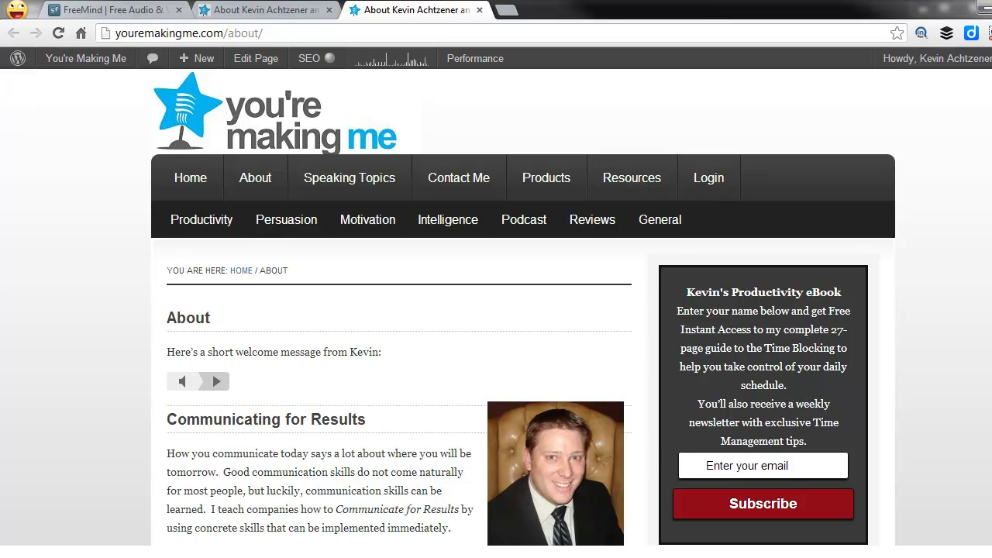
Step: Return to the FreeMind window and pan to the central node's branches
mouse_move(692, 556)
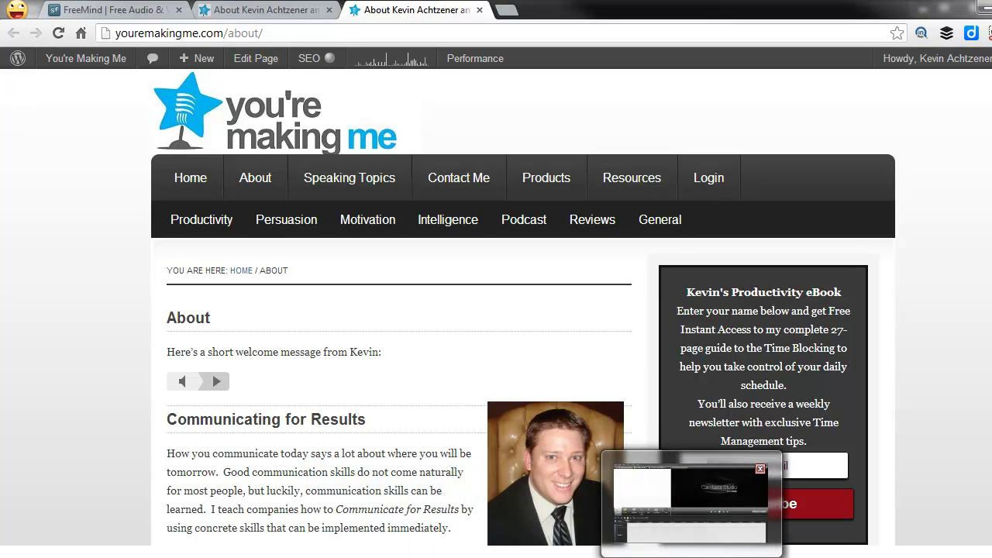
click(507, 554)
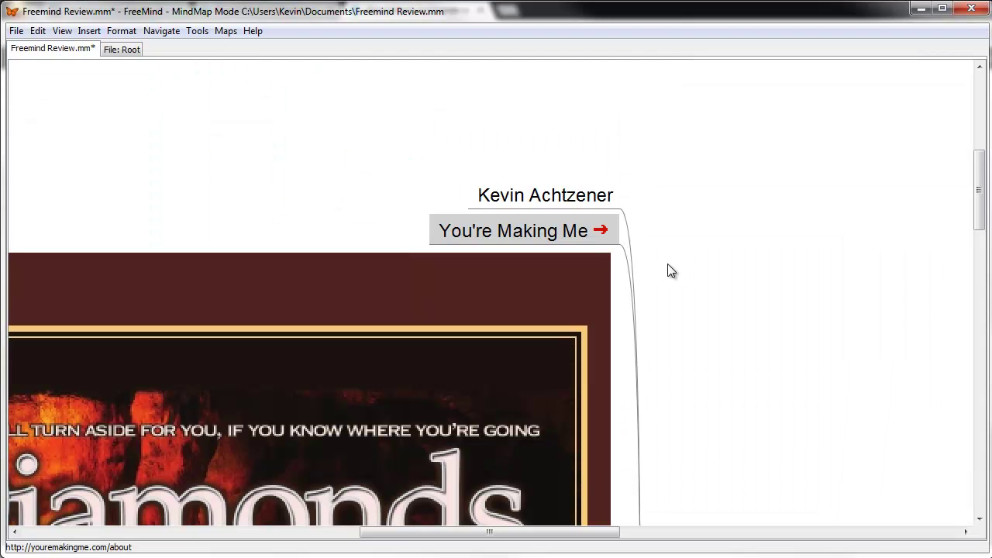
scroll(682, 279, down, 3)
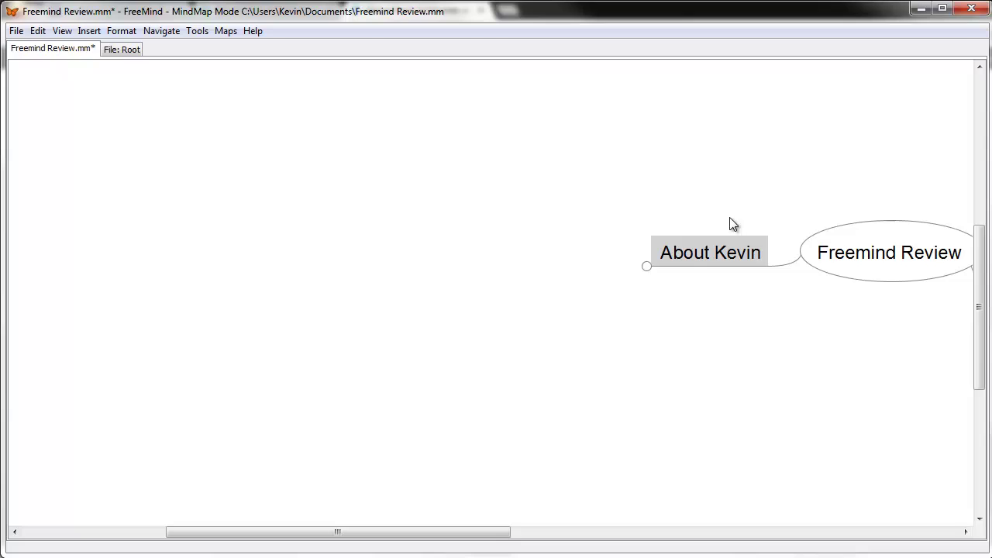
drag(753, 147, 183, 150)
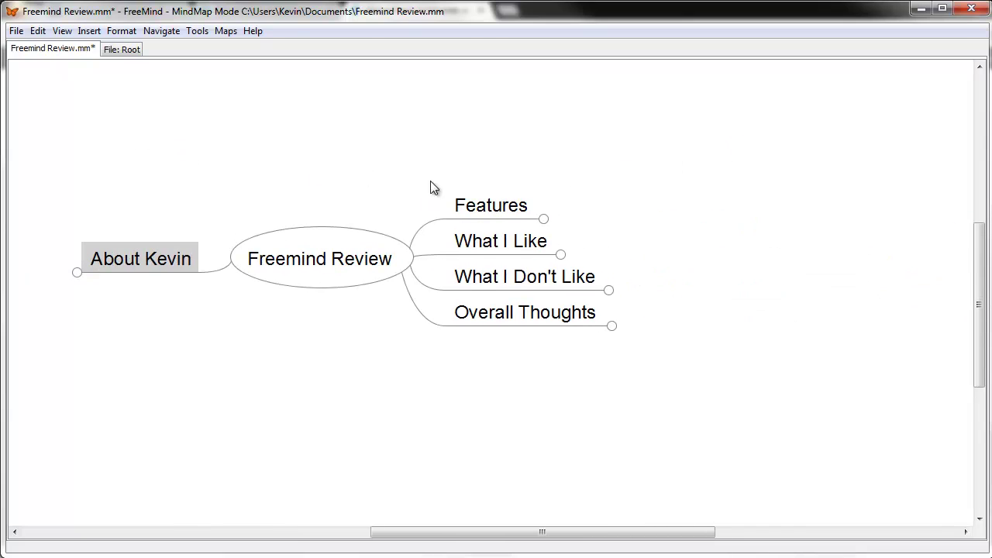
Step: Unfold Features and read its notes through to the 11 mb suggested file size
click(480, 213)
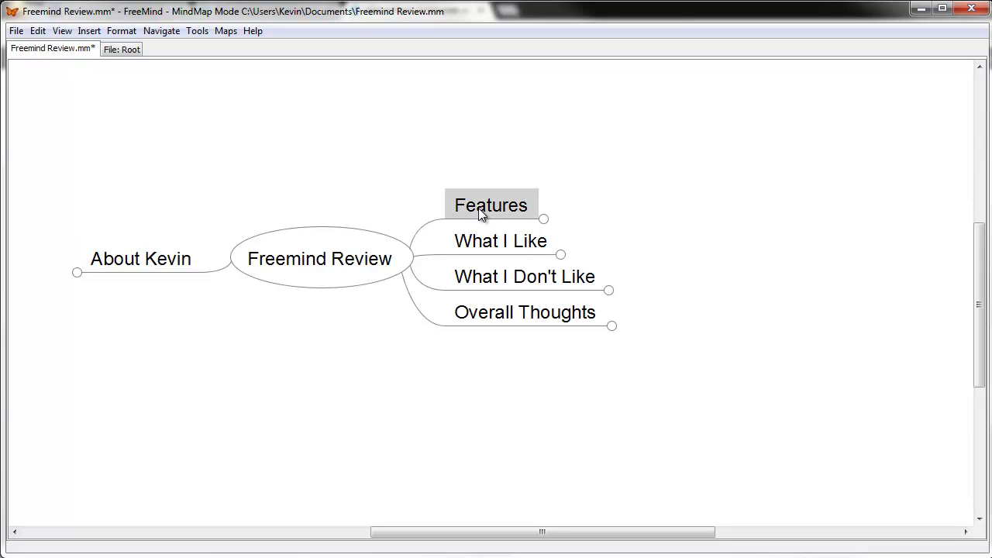
click(484, 208)
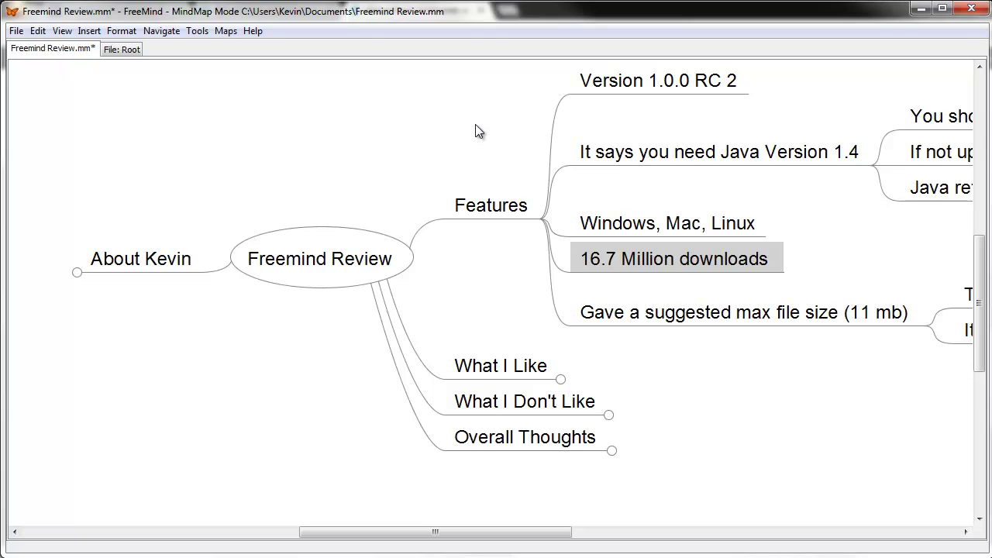
drag(477, 130, 161, 181)
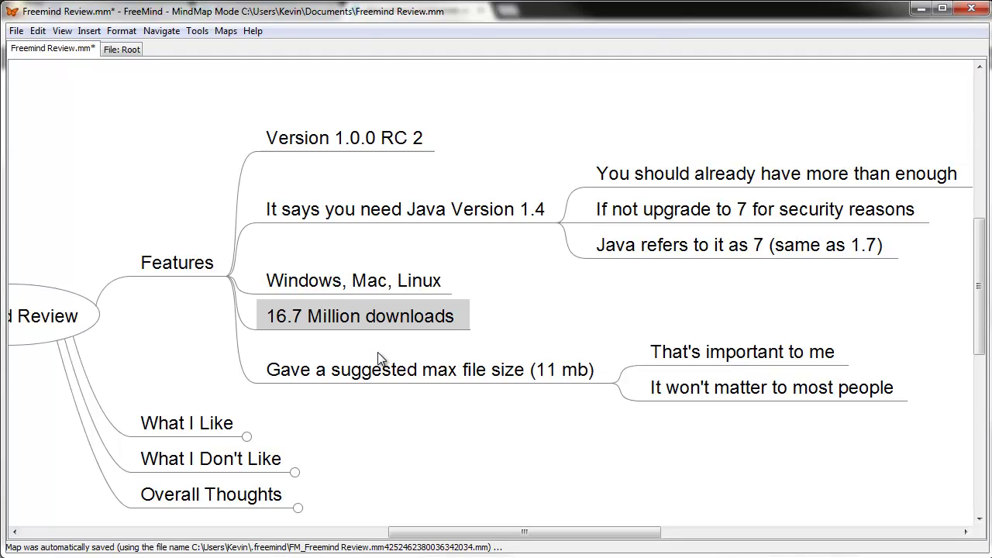
click(385, 377)
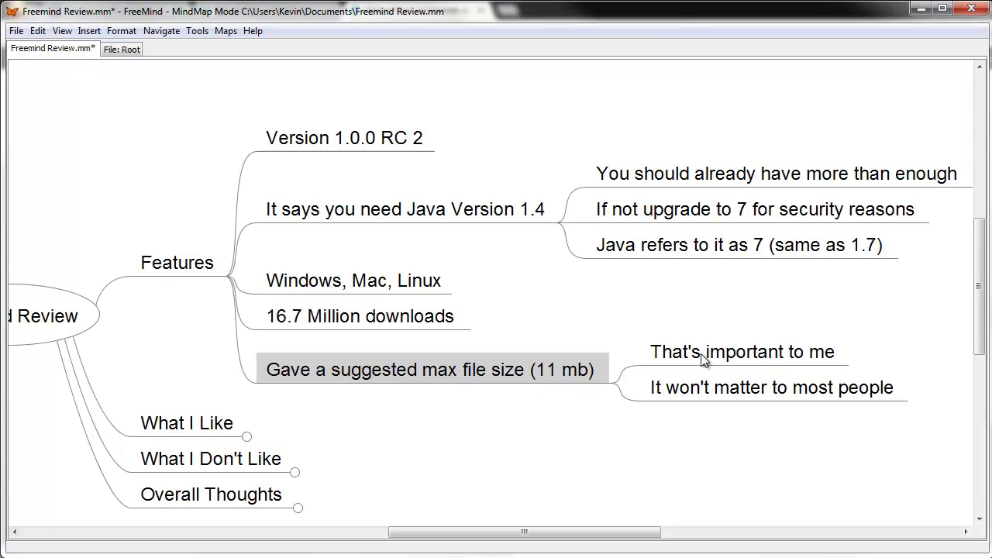
click(157, 266)
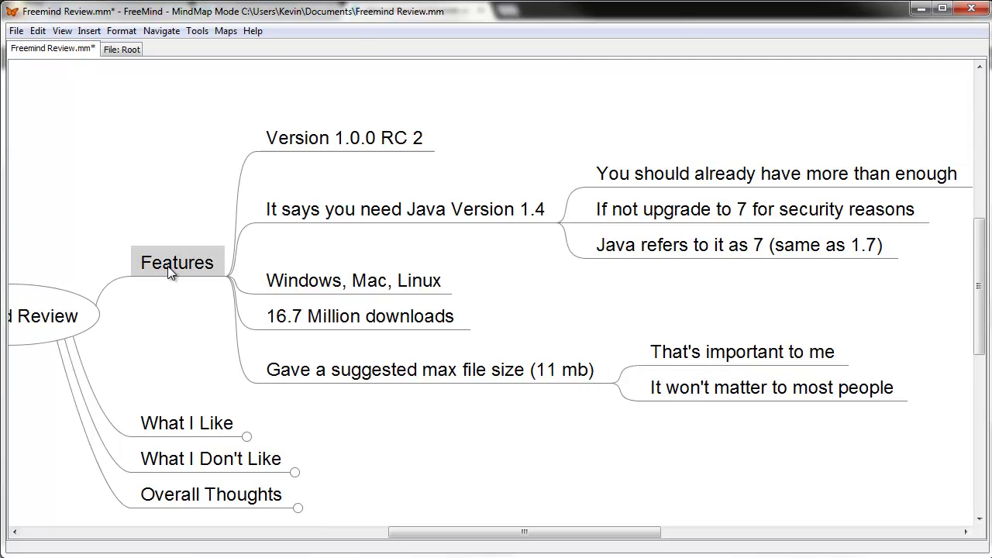
Step: Fold Features and unfold the What I Like branch
click(159, 266)
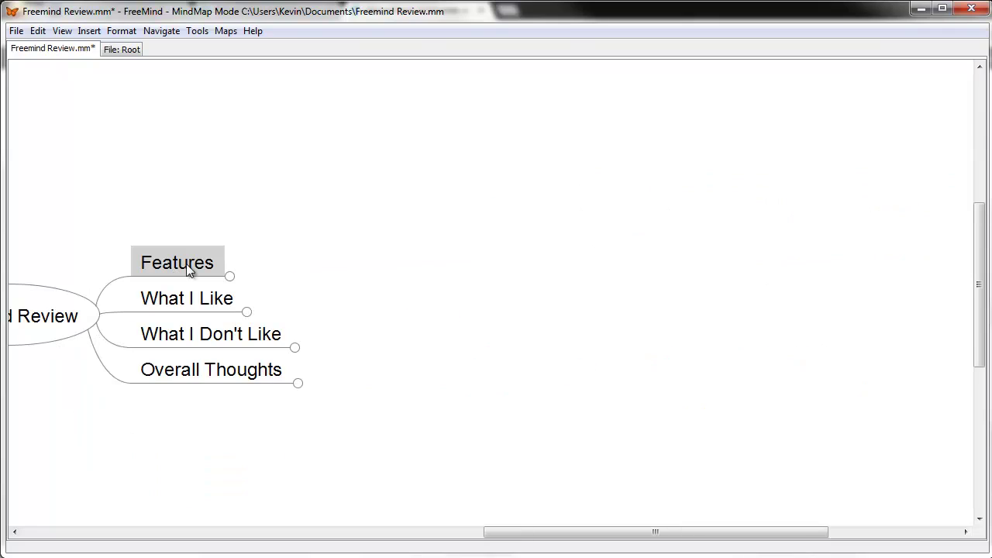
click(189, 309)
scroll(364, 237, up, 3)
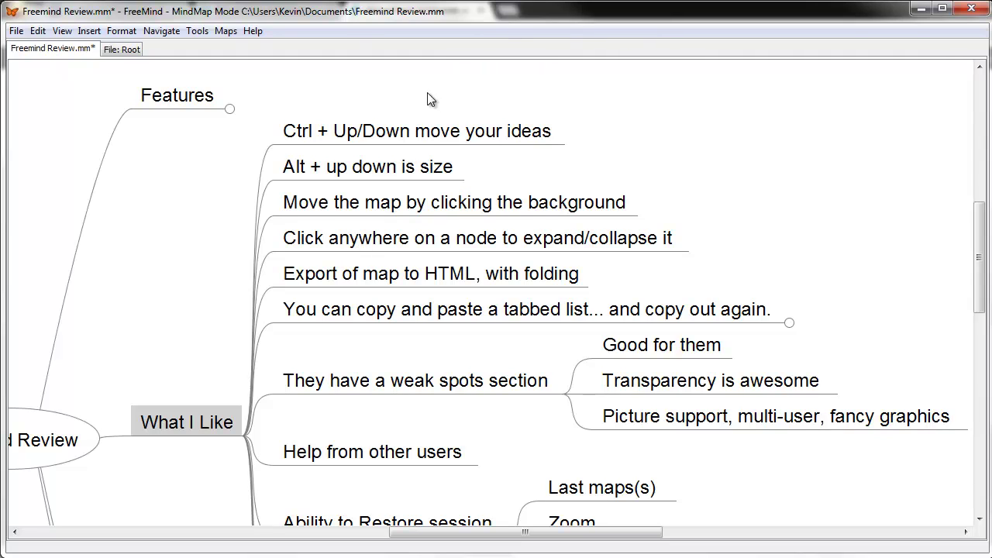
Step: Move the Ctrl + Up/Down node down and back up, zoom in and out, then pan over the points
click(408, 137)
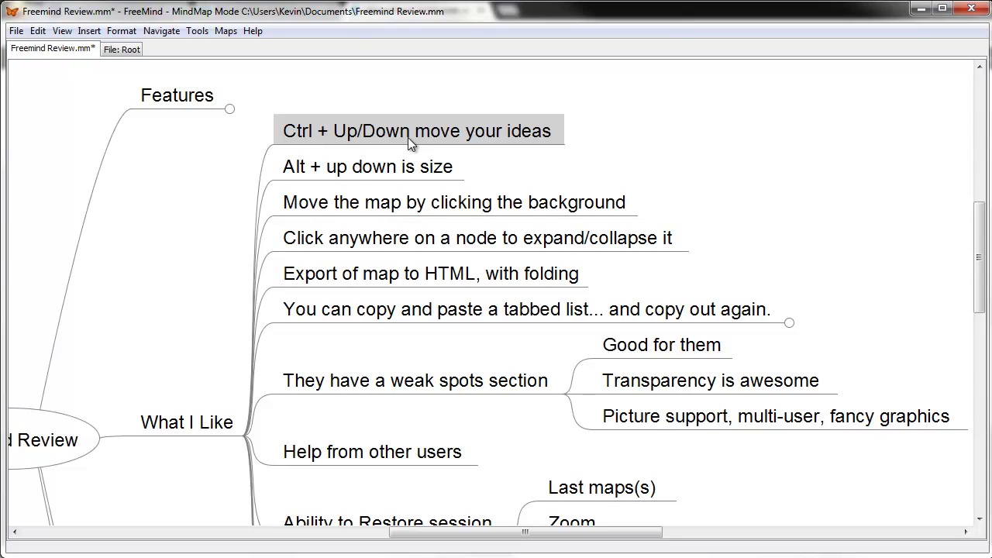
key(ctrl+Down)
key(ctrl+Down)
key(ctrl+Down)
key(ctrl+Up)
key(ctrl+Up)
key(ctrl+Up)
key(alt+Up)
key(alt+Up)
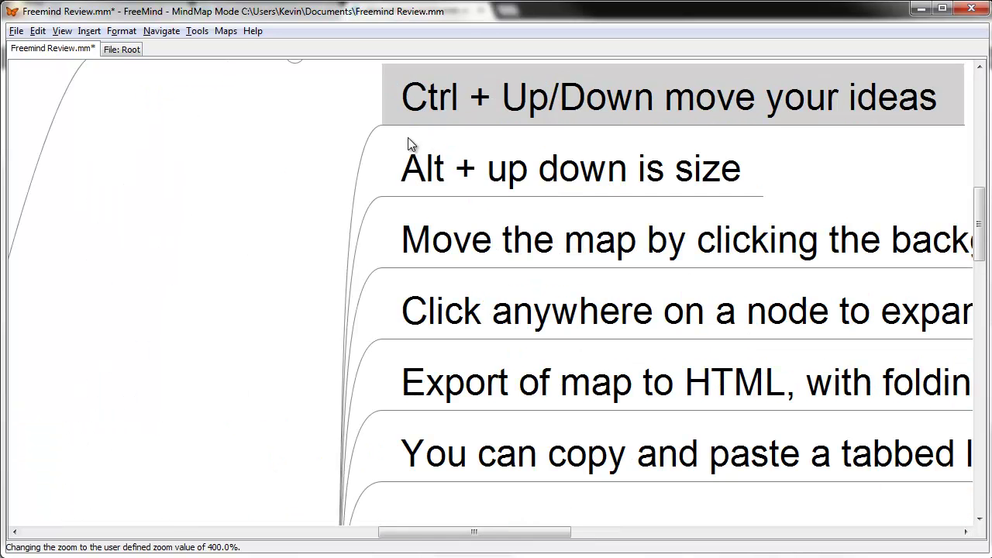
key(alt+Down)
key(alt+Down)
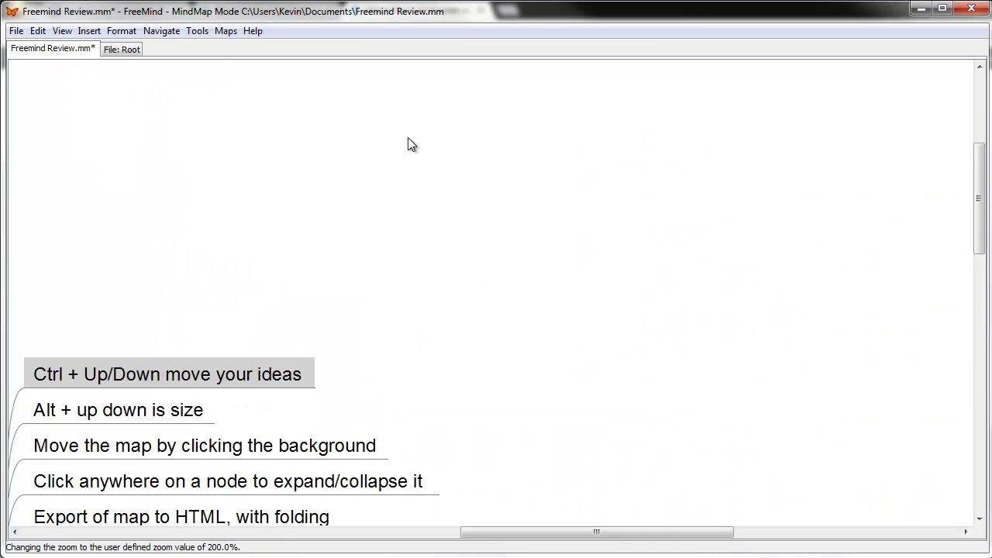
drag(399, 259, 609, 109)
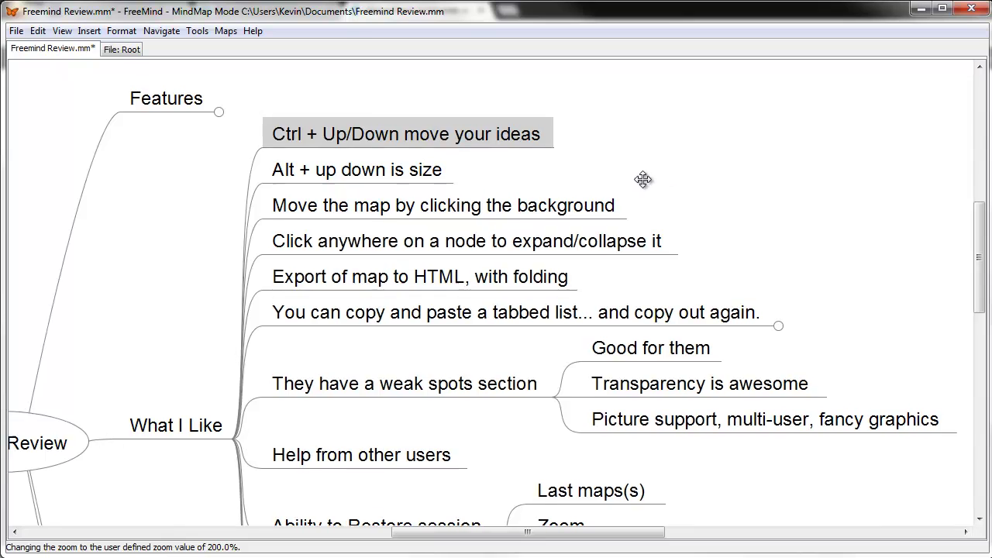
drag(629, 183, 624, 129)
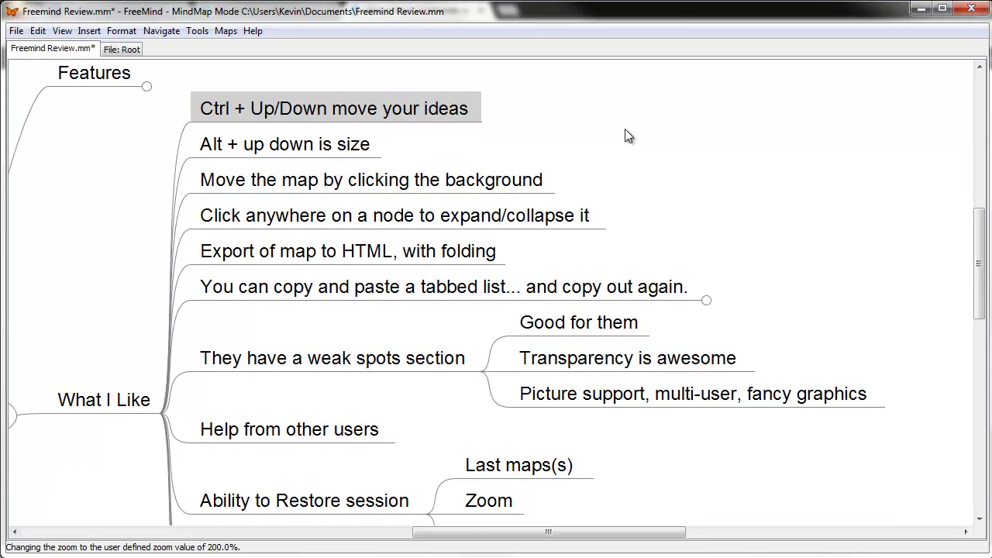
scroll(697, 172, down, 2)
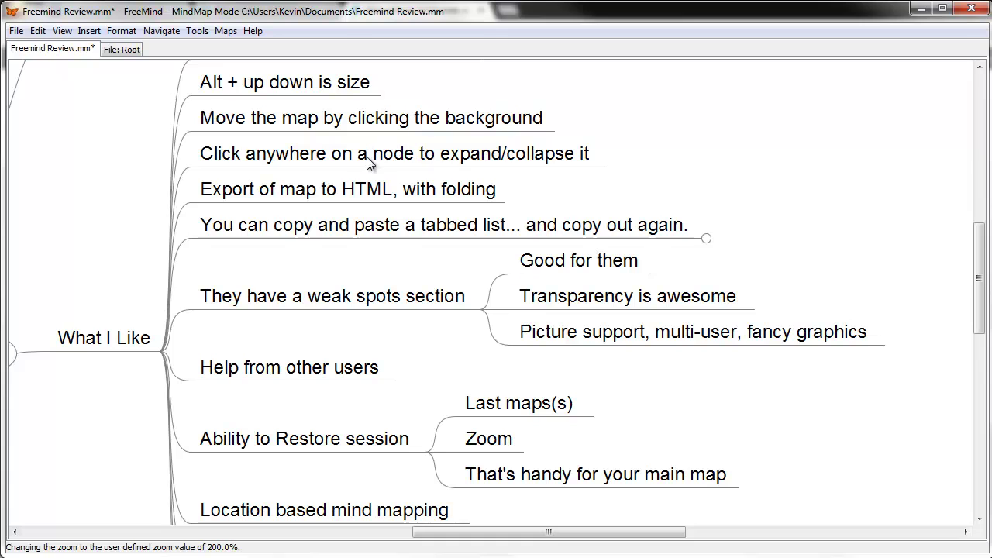
click(92, 339)
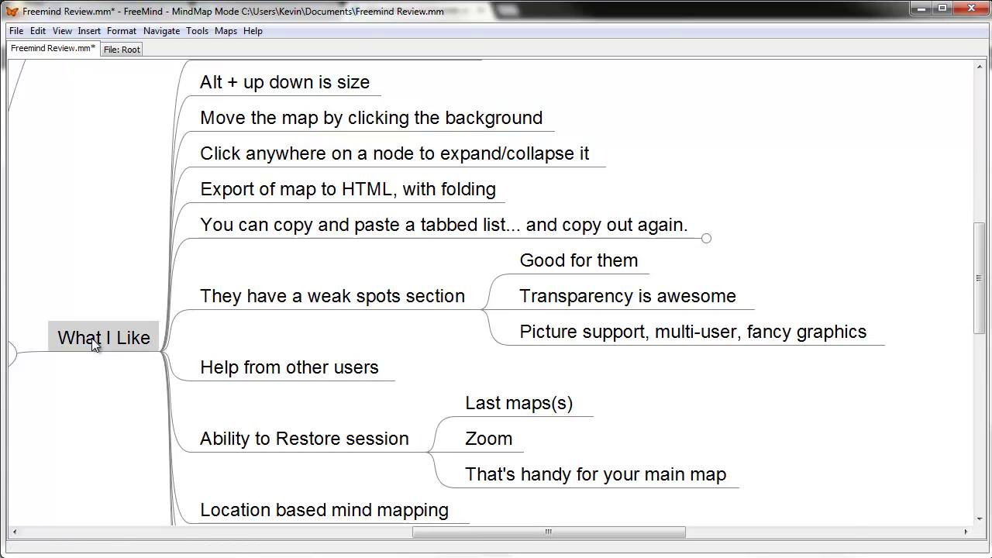
click(91, 338)
click(91, 338)
click(91, 338)
click(92, 338)
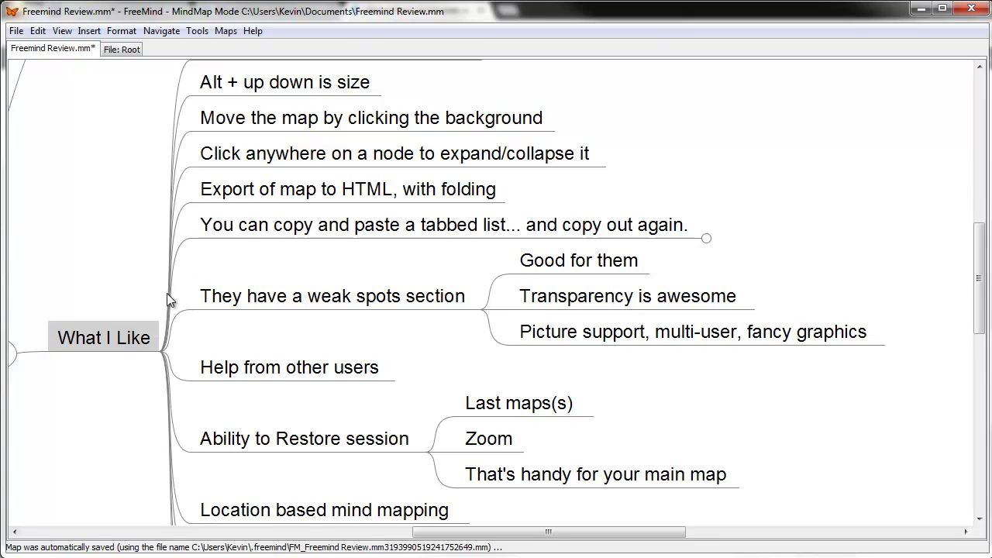
mouse_move(317, 196)
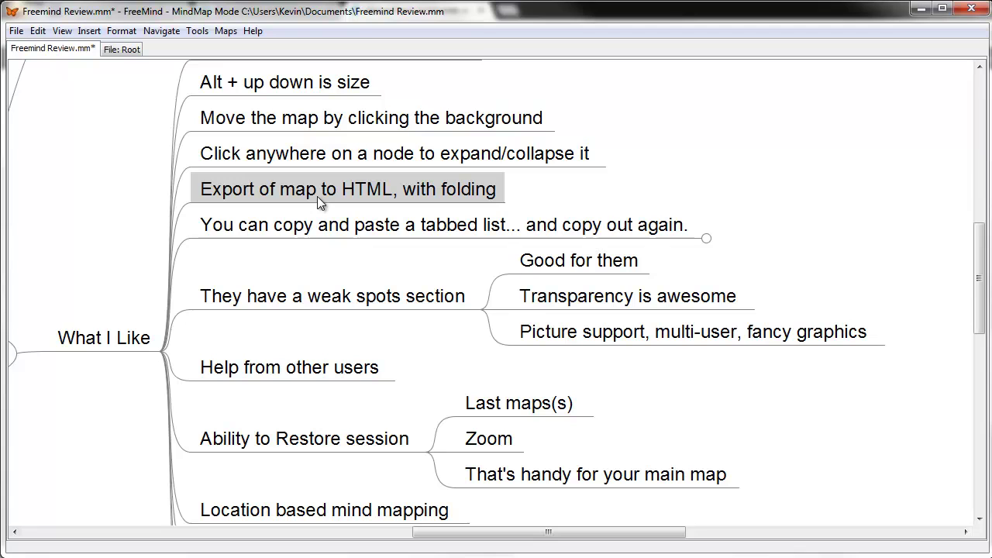
click(15, 31)
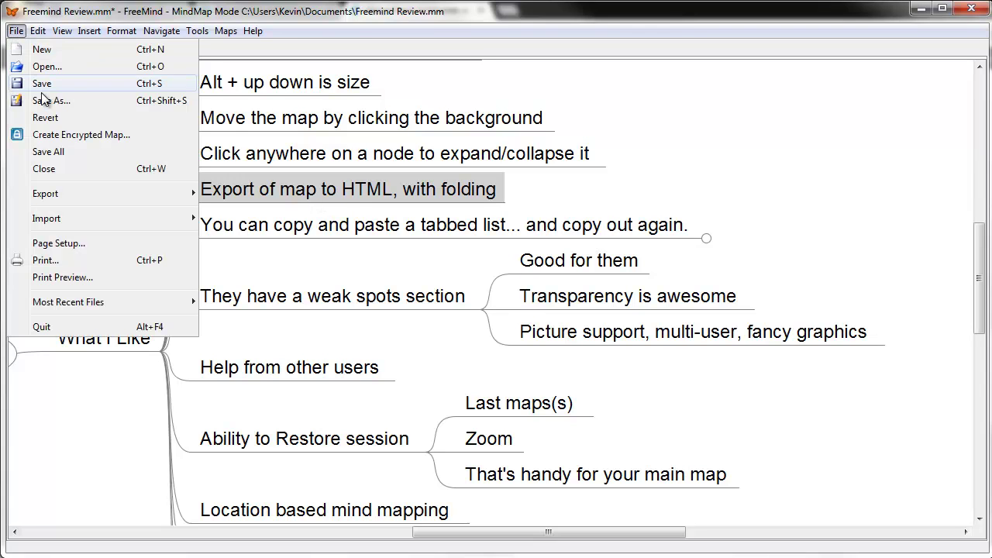
mouse_move(99, 196)
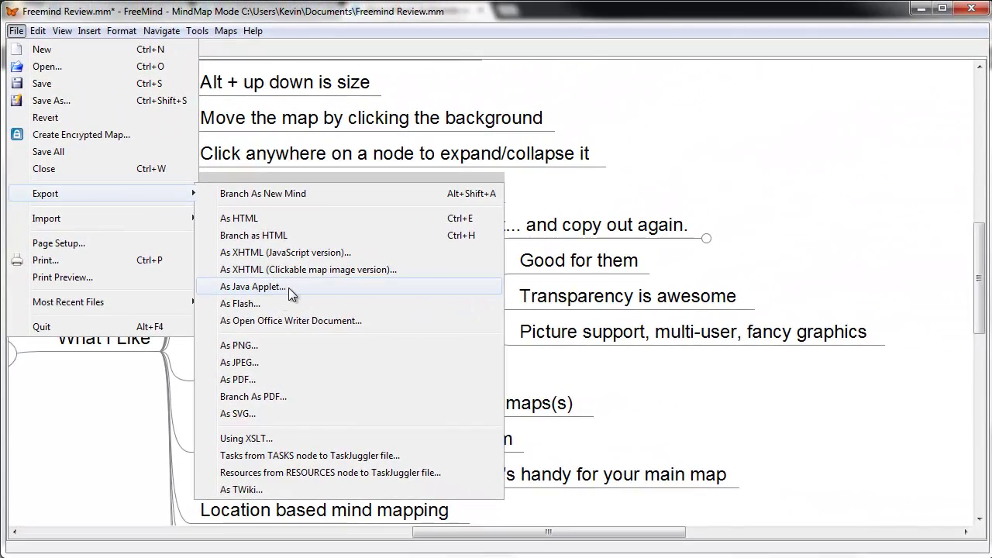
click(617, 186)
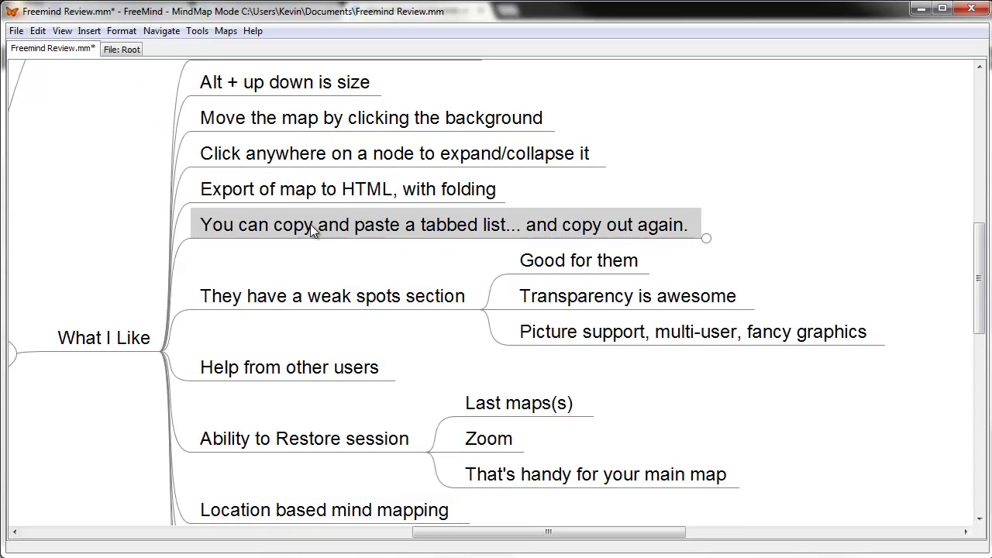
Step: Zoom out one level and shift the map right so the whole Freemind Review map fits
mouse_move(310, 231)
key(alt+Down)
key(alt+Down)
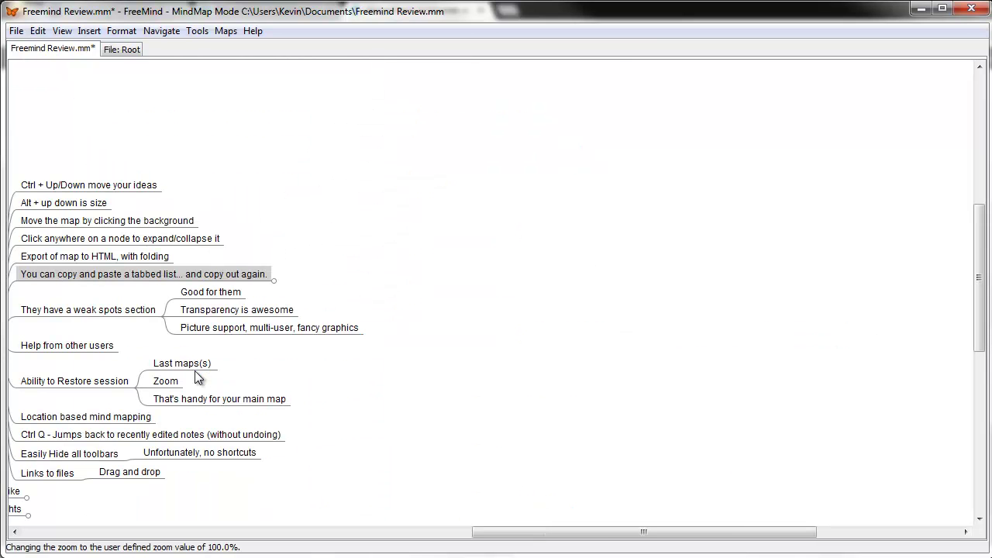
drag(306, 219, 579, 215)
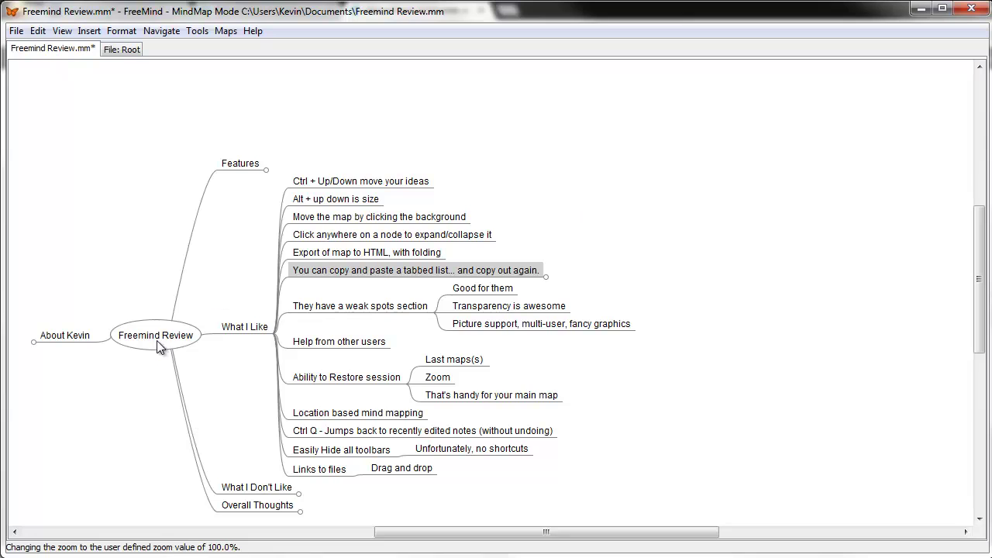
mouse_move(156, 340)
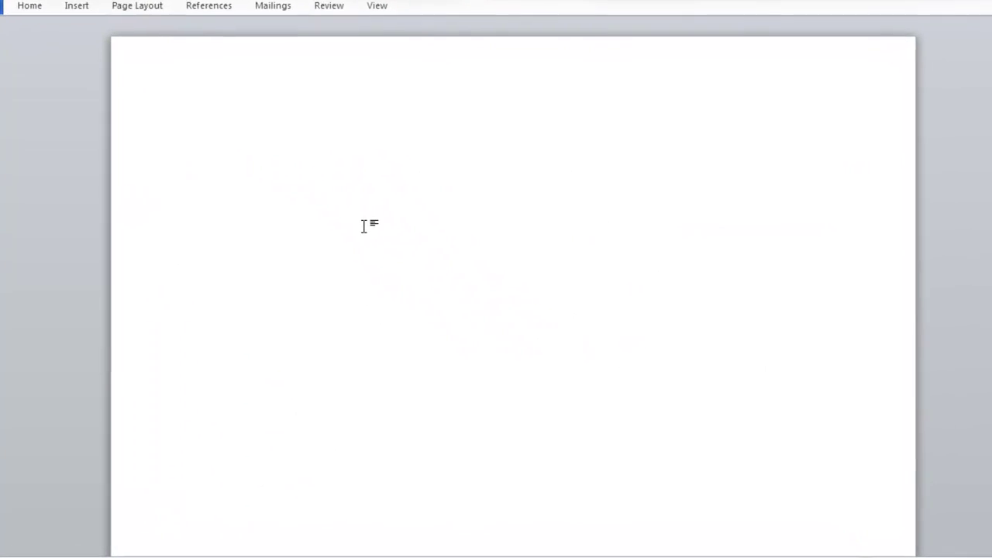
Step: Paste the copied map into the blank Word document as a nested bulleted outline and scroll through it
key(ctrl+v)
scroll(333, 221, up, 6)
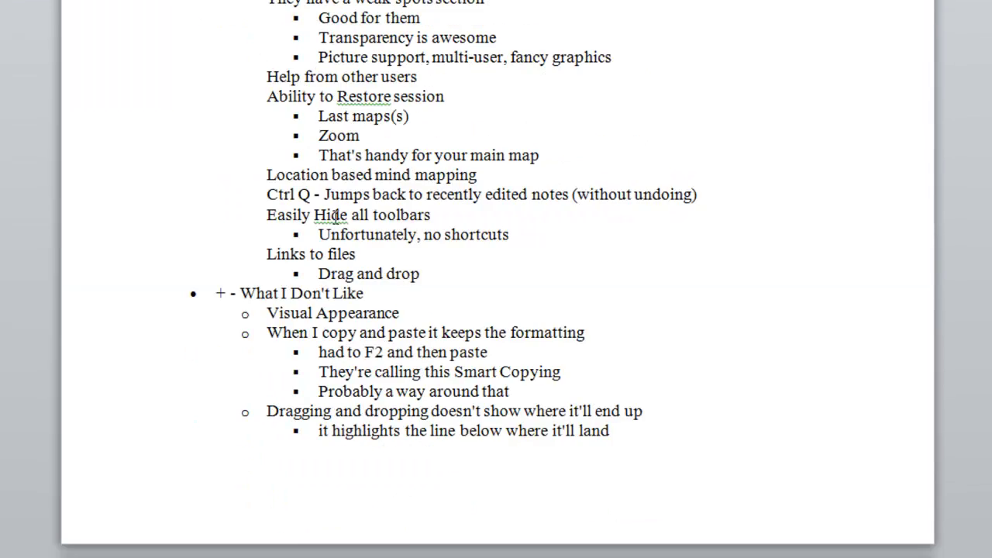
scroll(333, 221, up, 5)
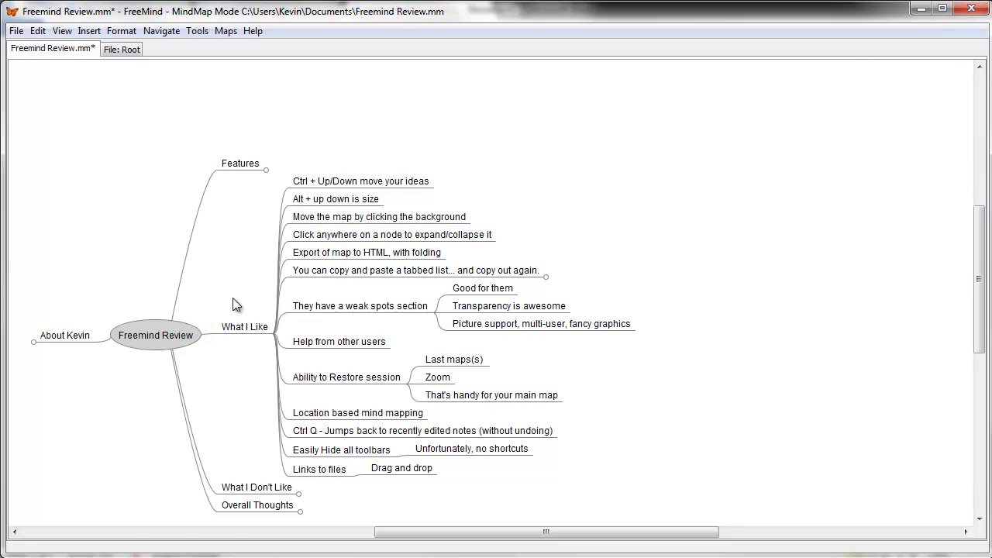
Step: Zoom to 200%, then select Transparency is awesome, Picture support, and Help from other users in turn
key(alt+Up)
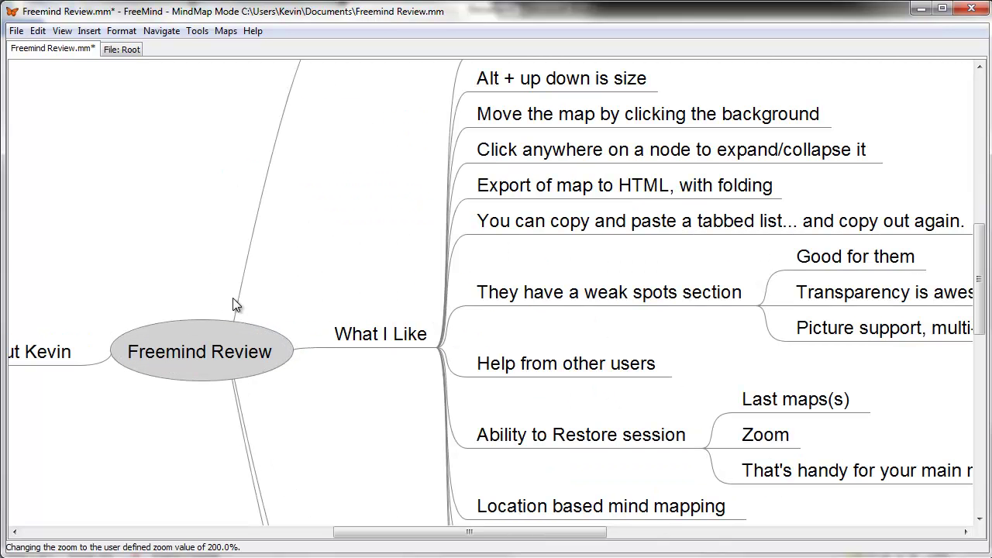
drag(305, 206, 93, 317)
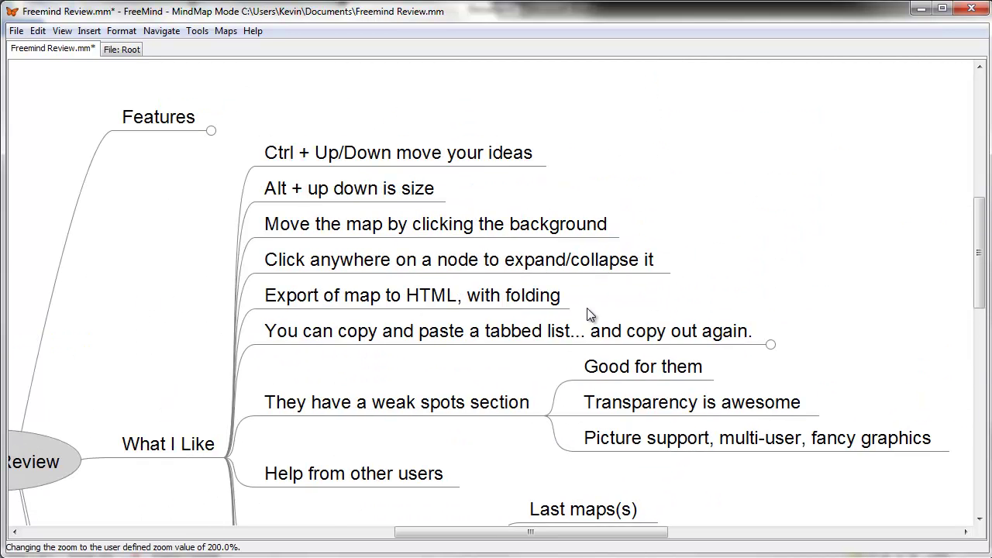
mouse_move(405, 405)
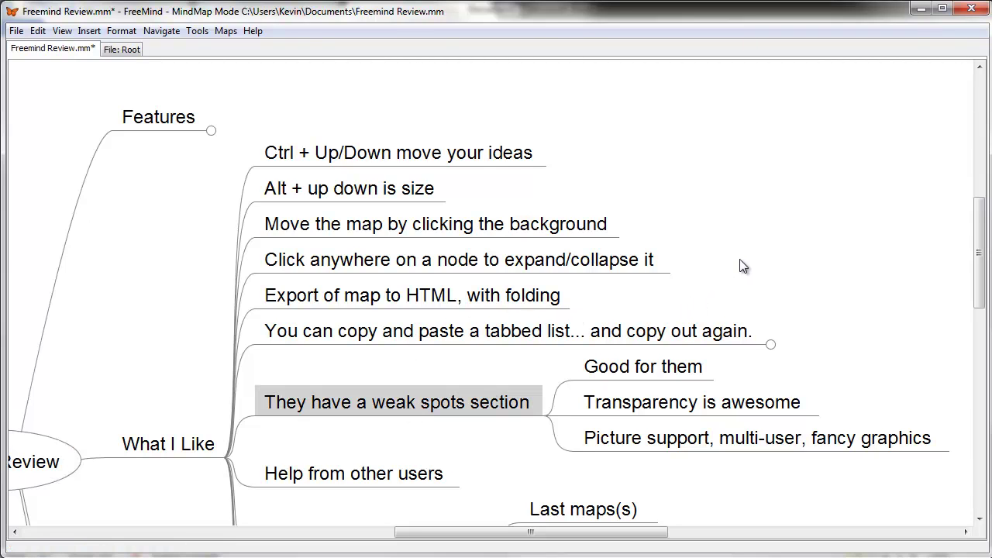
scroll(740, 260, down, 3)
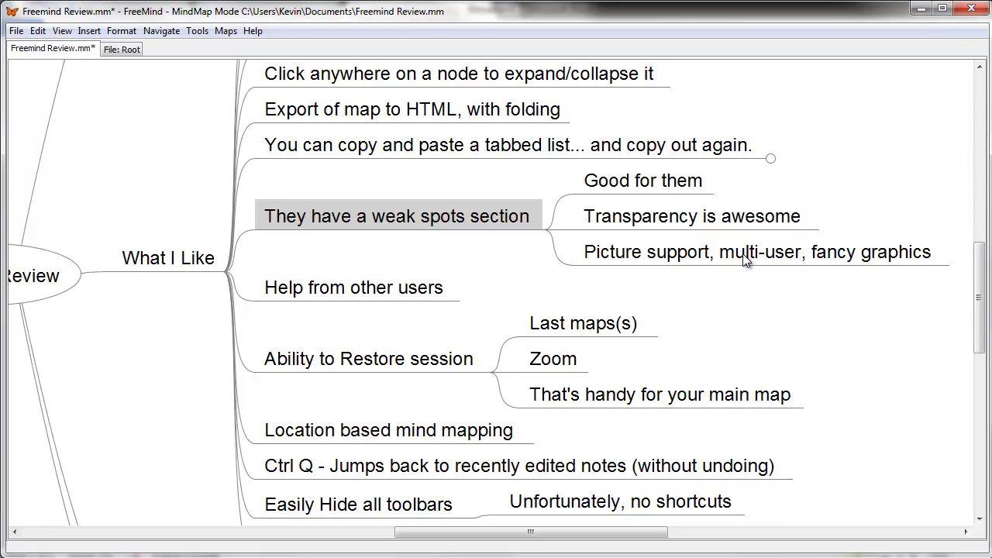
click(684, 222)
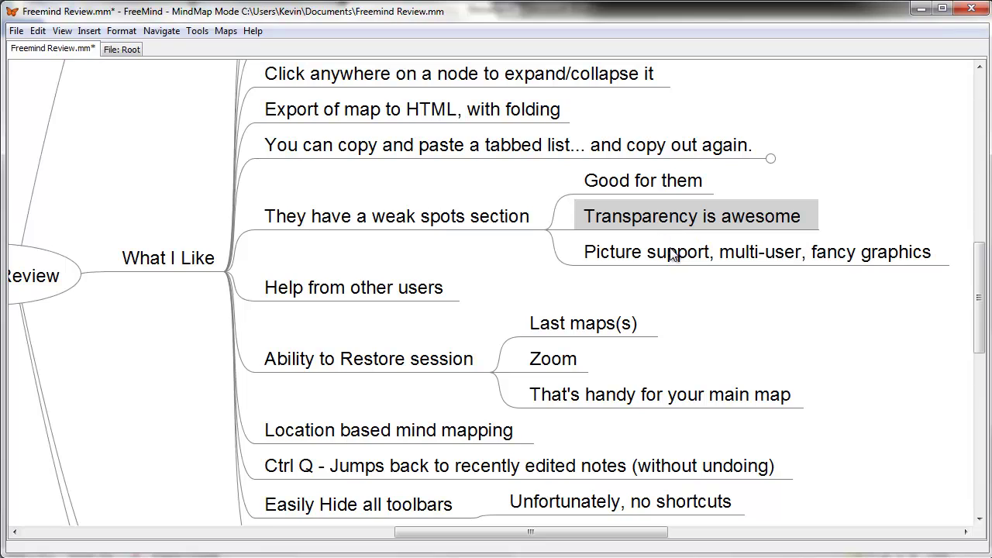
click(671, 253)
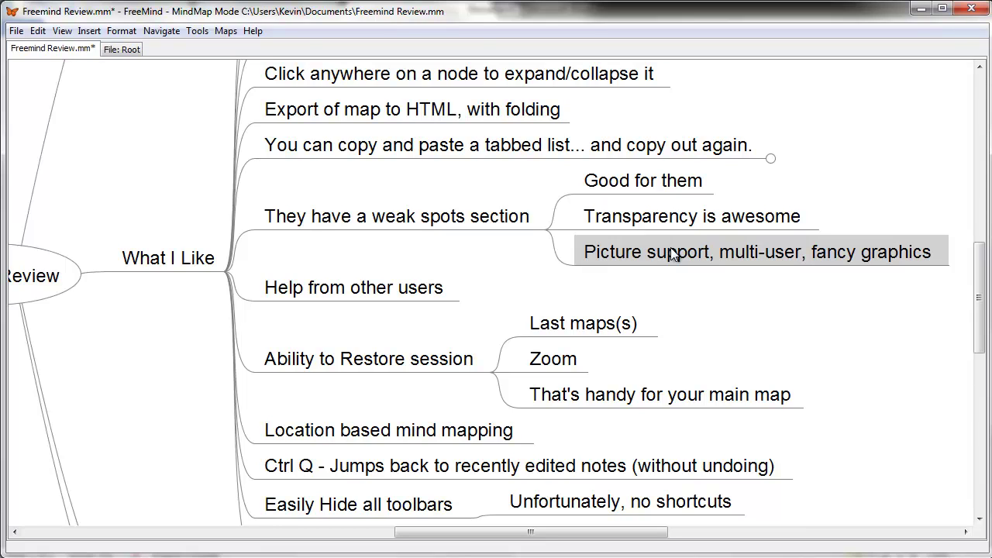
click(363, 288)
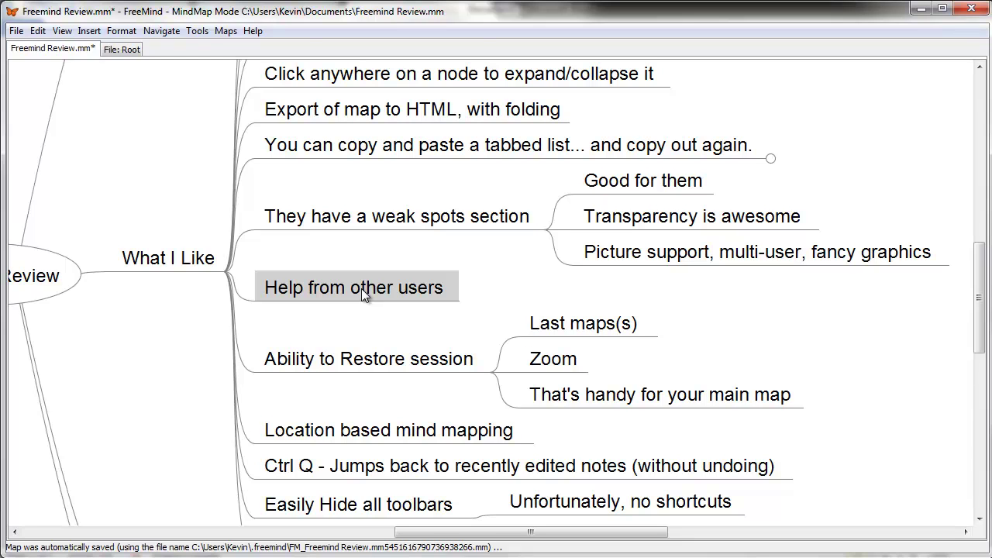
Step: Scroll down and select Ability to Restore session, Zoom, Easily Hide all toolbars and Unfortunately, no shortcuts
scroll(361, 288, down, 2)
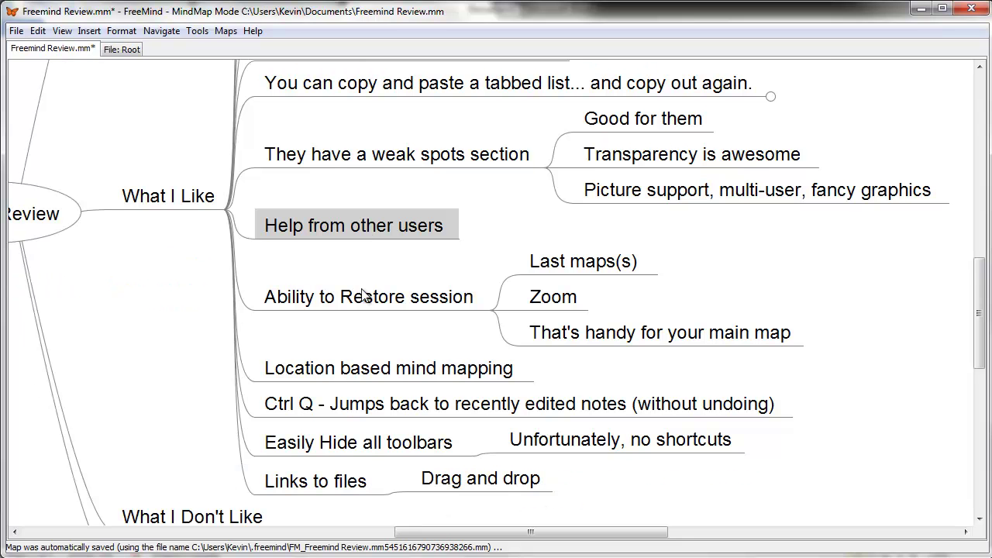
scroll(362, 289, down, 2)
scroll(362, 289, down, 2)
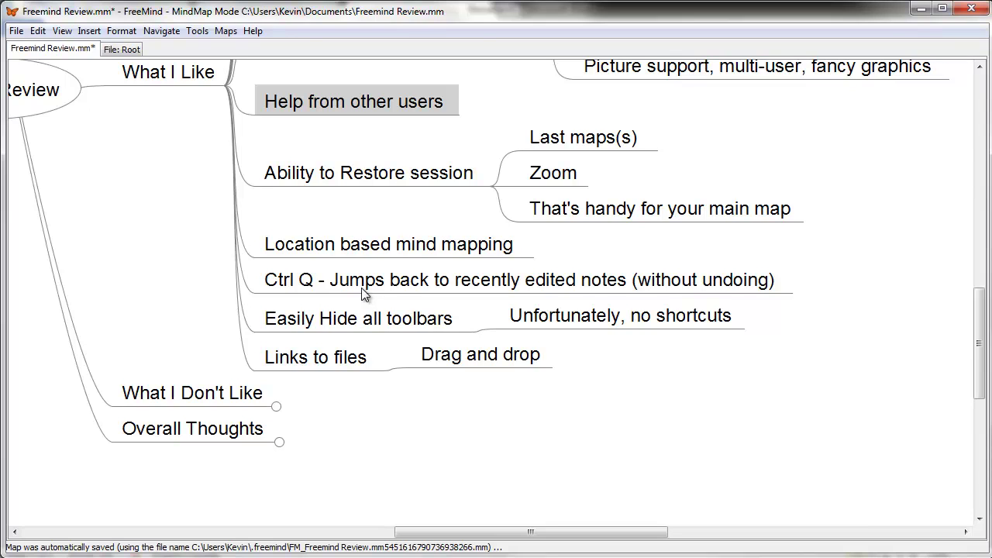
click(380, 180)
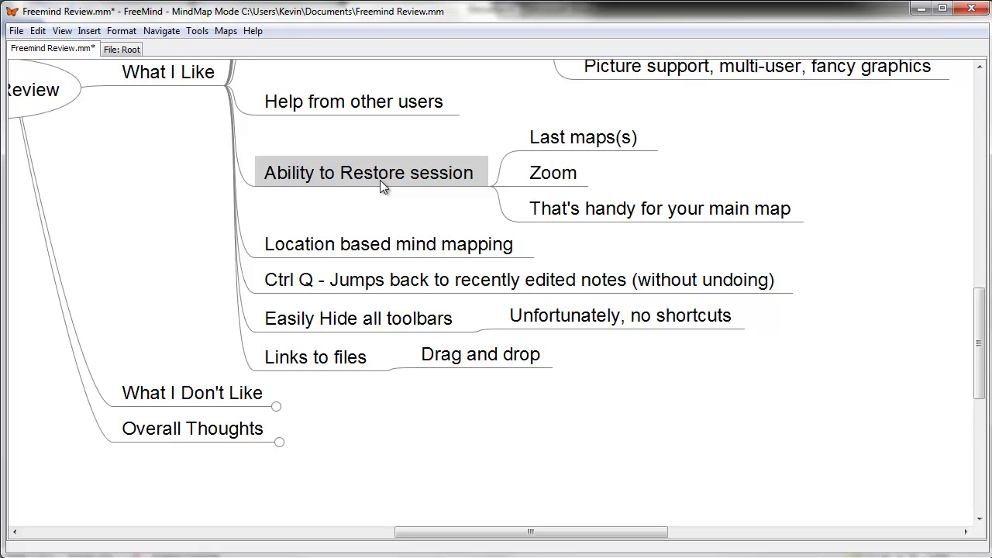
click(538, 177)
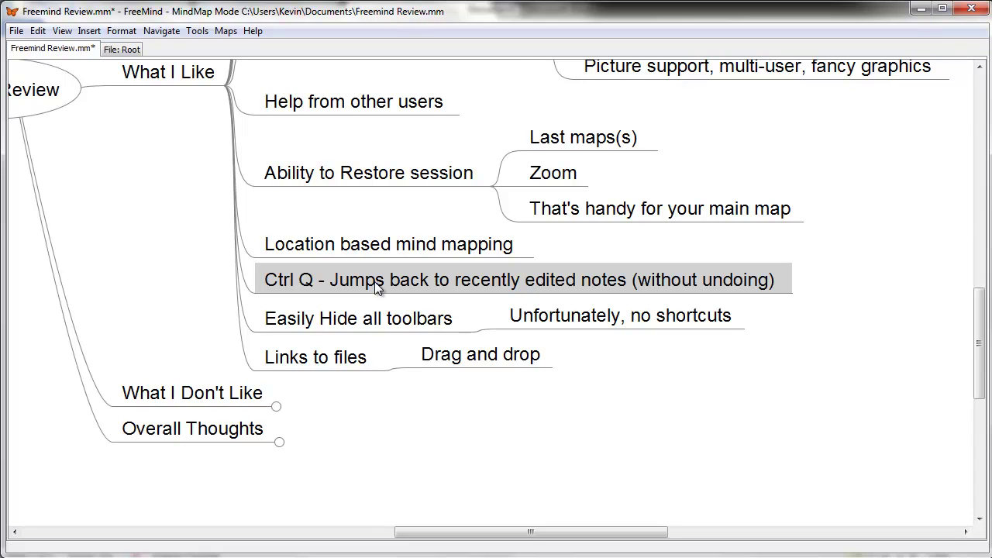
click(387, 319)
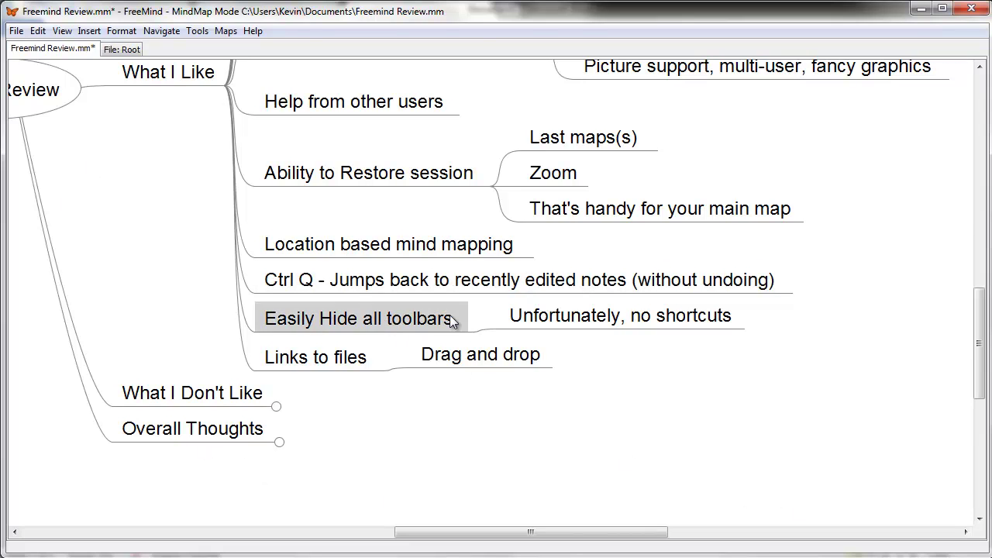
click(581, 317)
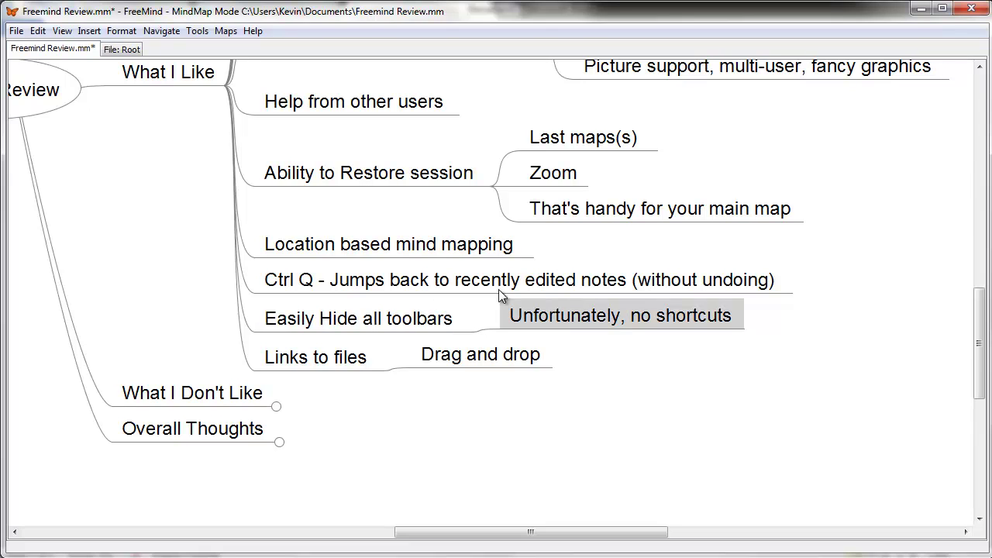
Step: Turn the main Toolbar and the Secondary Toolbar back on from the View menu
click(60, 33)
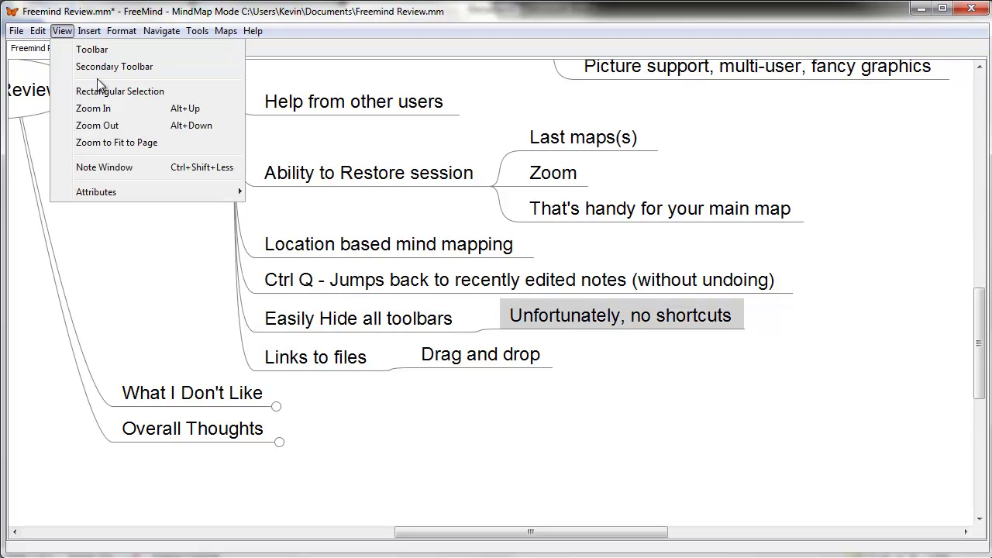
click(70, 48)
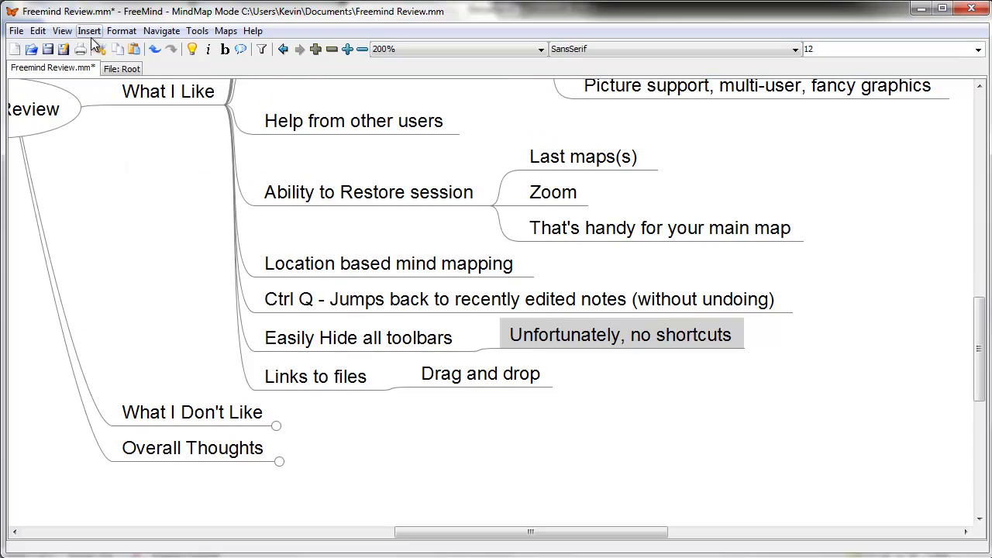
click(62, 31)
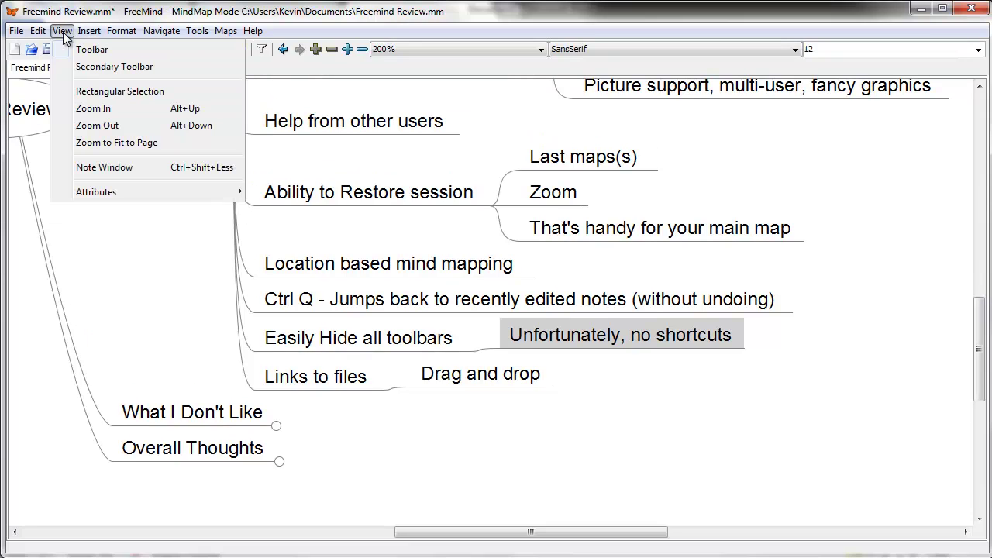
click(88, 69)
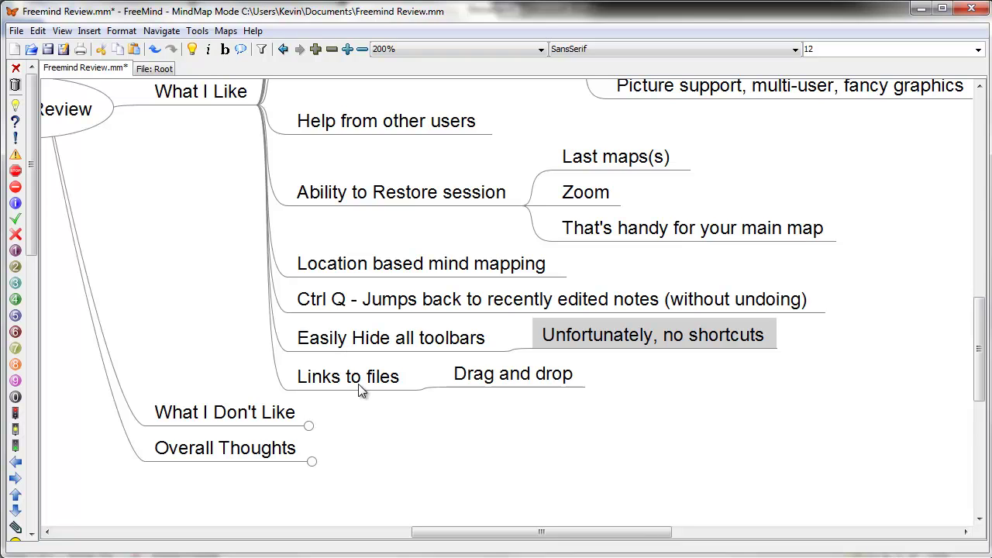
mouse_move(358, 384)
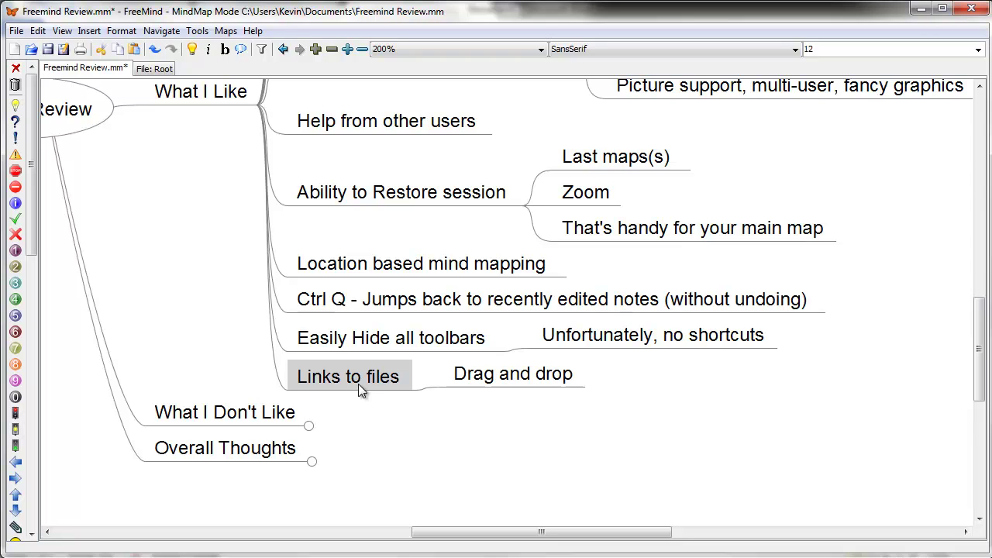
Step: Fold What I Like, unfold What I Don't Like, and pan left to read its four points
click(199, 98)
click(238, 302)
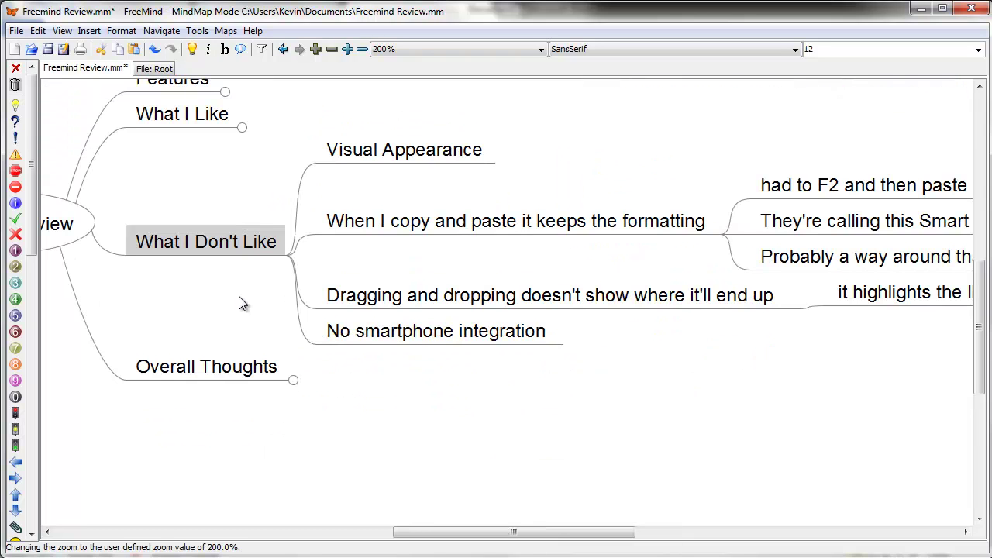
drag(239, 302, 66, 290)
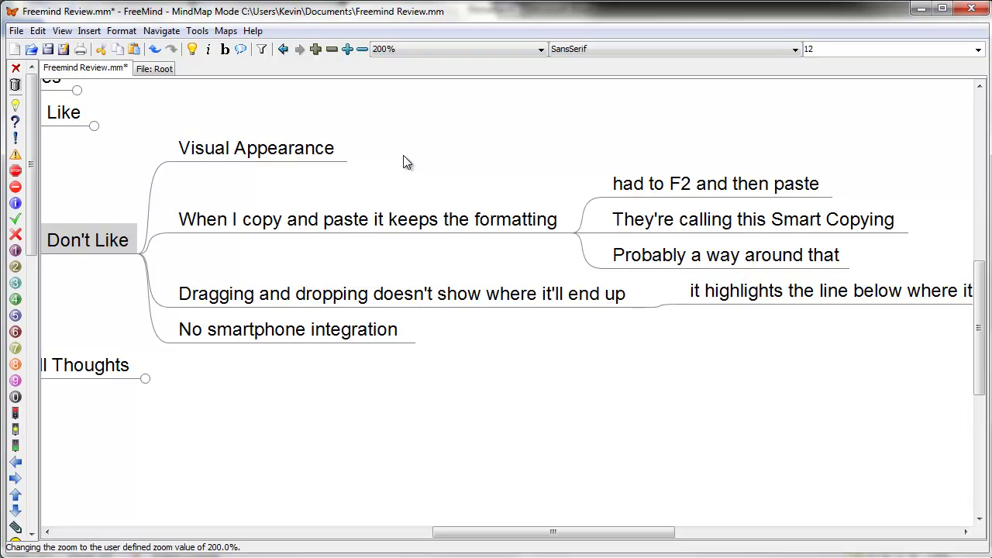
click(369, 221)
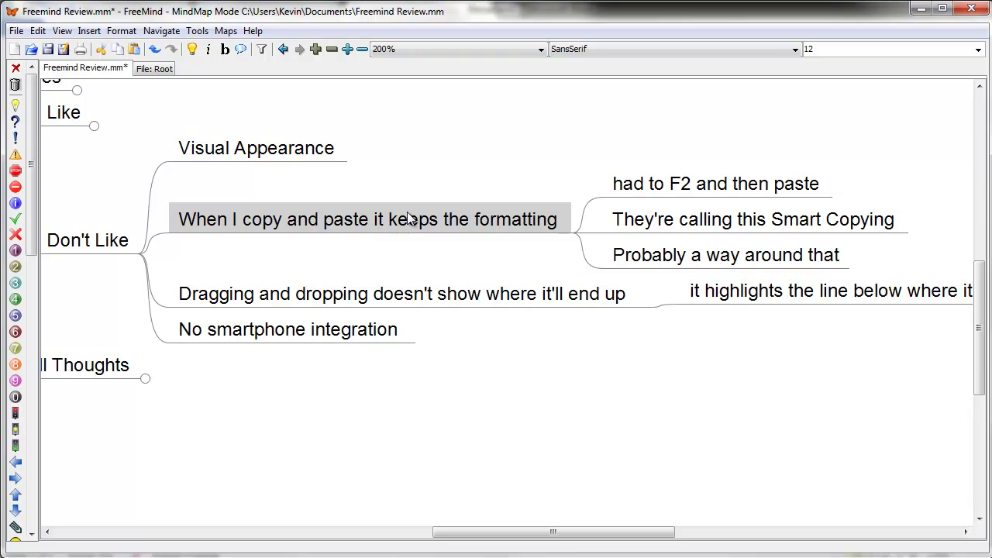
double_click(669, 186)
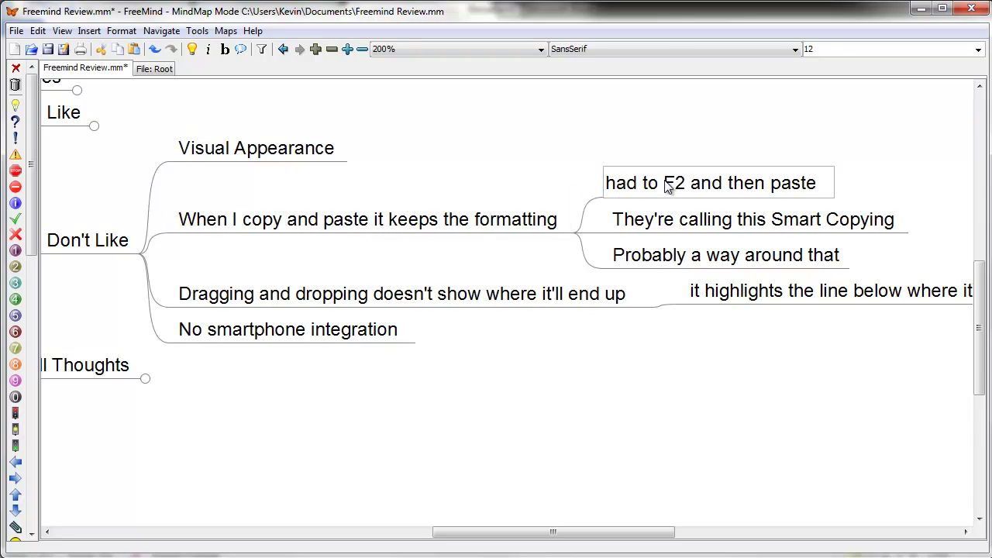
key(Return)
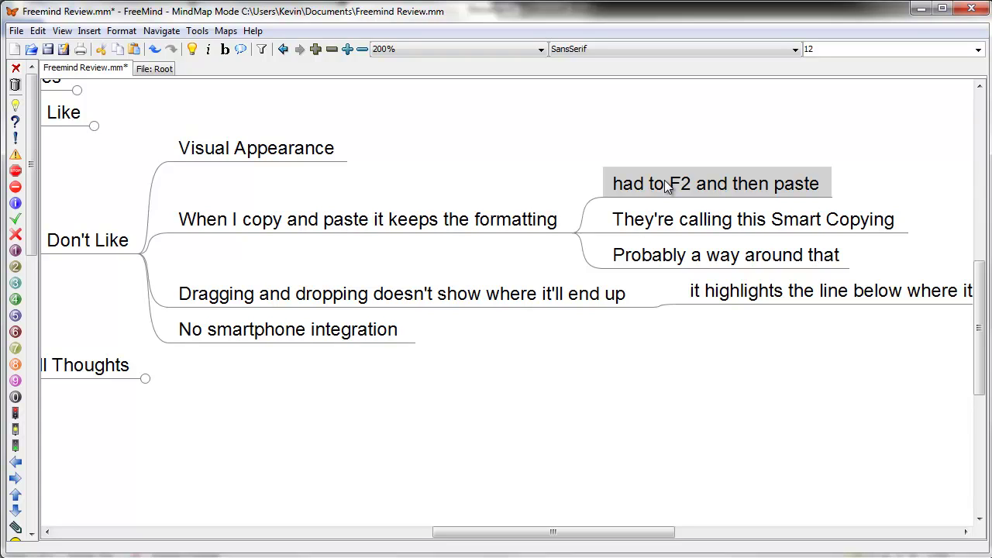
double_click(720, 220)
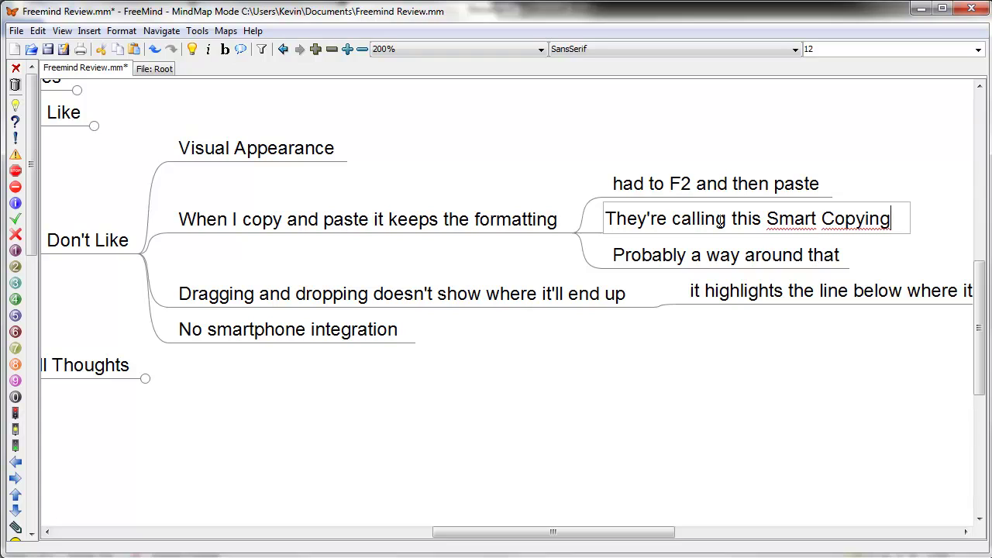
click(480, 221)
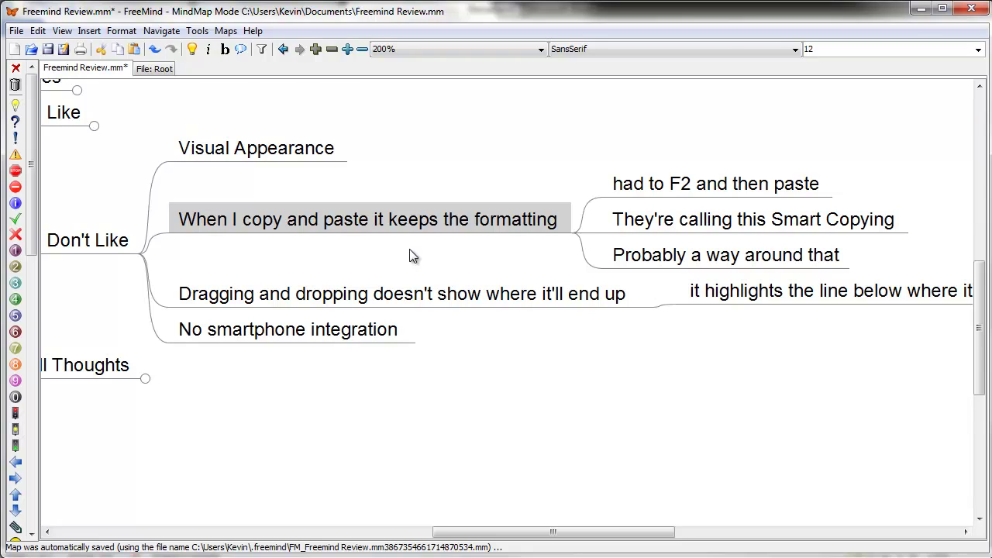
scroll(410, 255, down, 2)
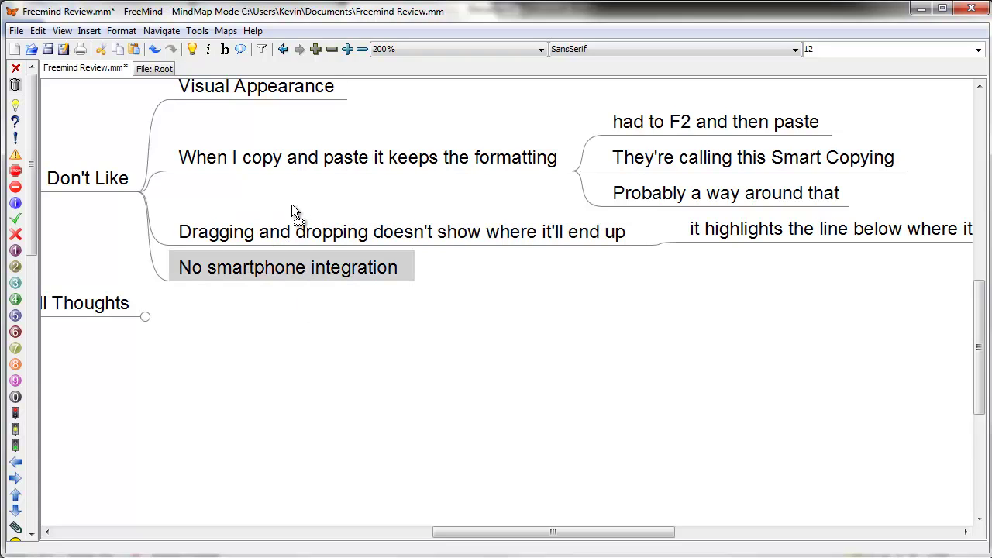
drag(292, 208, 283, 159)
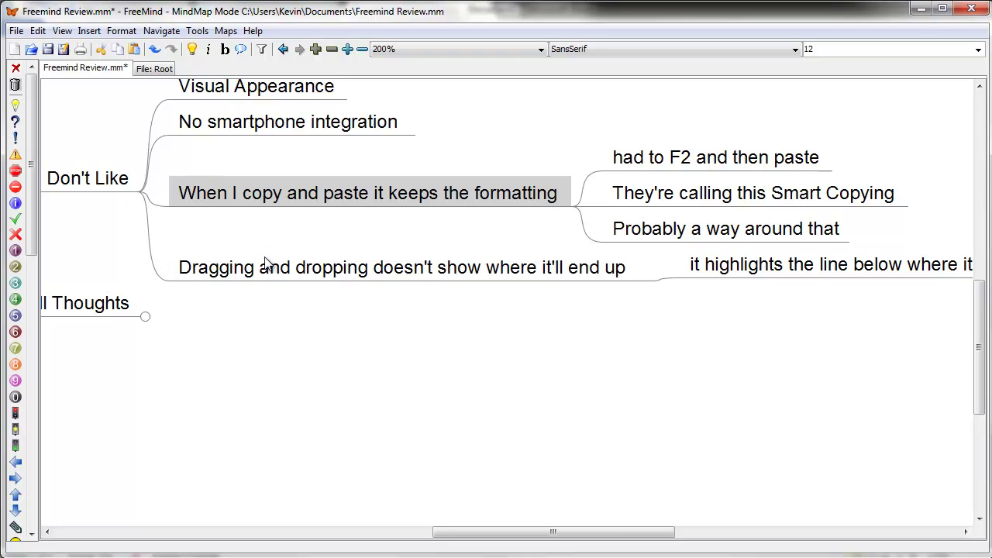
key(ctrl+Up)
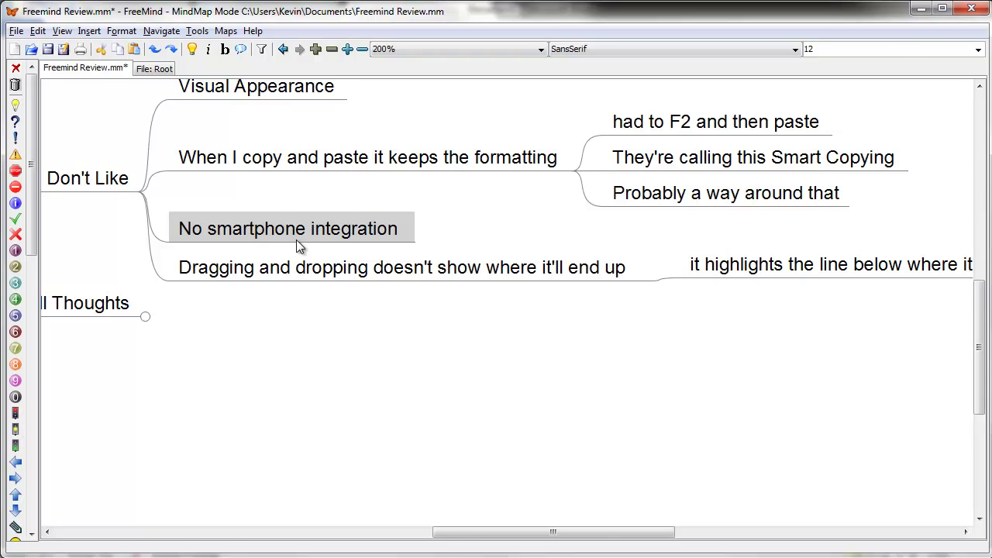
key(alt+Down)
key(alt+Up)
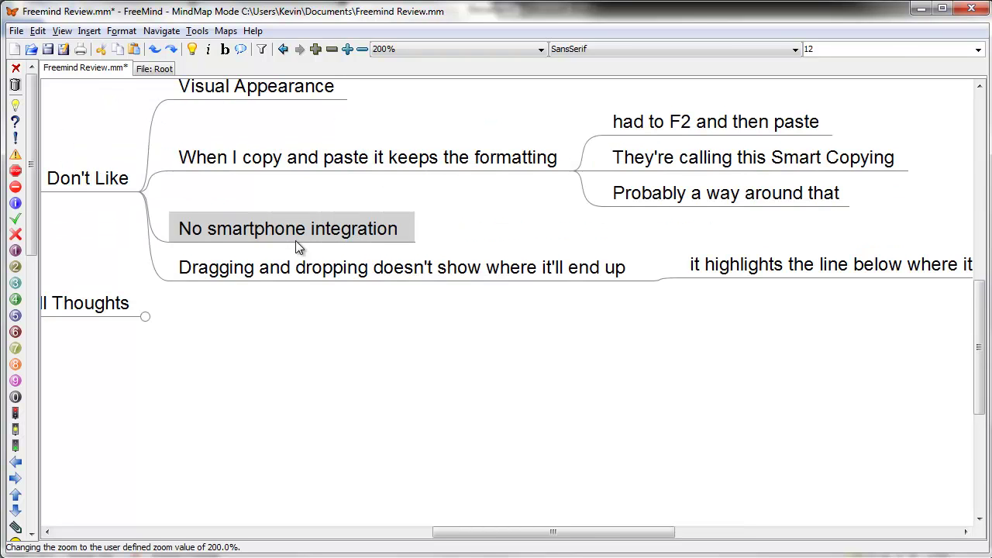
key(ctrl+Down)
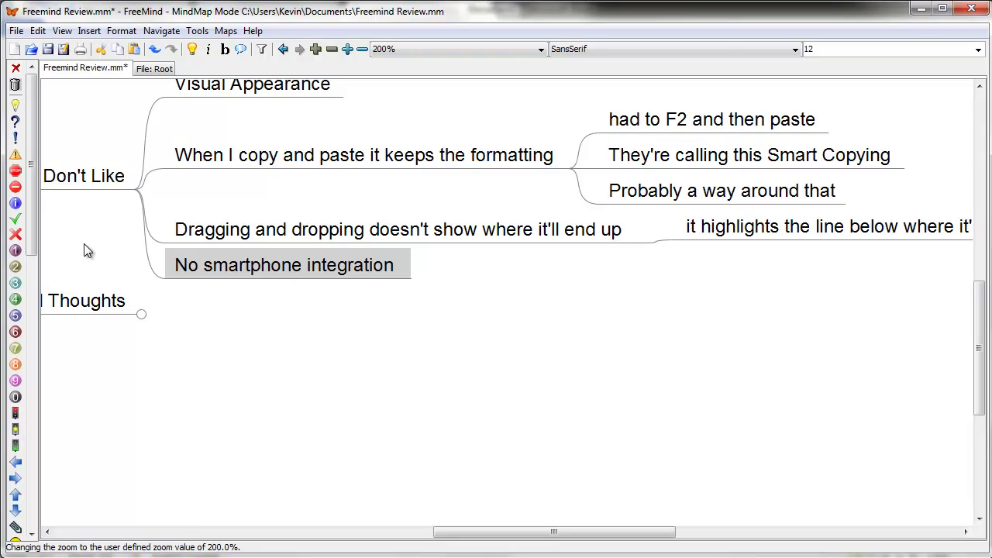
Step: Fold What I Don't Like and unfold Overall Thoughts, centring the main branches in view
click(79, 183)
key(Down)
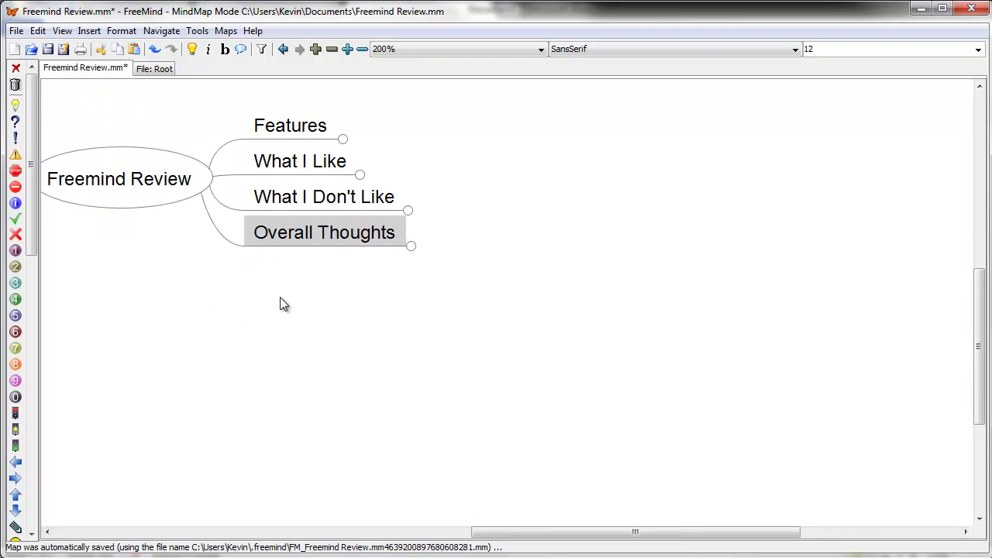
drag(217, 259, 350, 318)
click(447, 286)
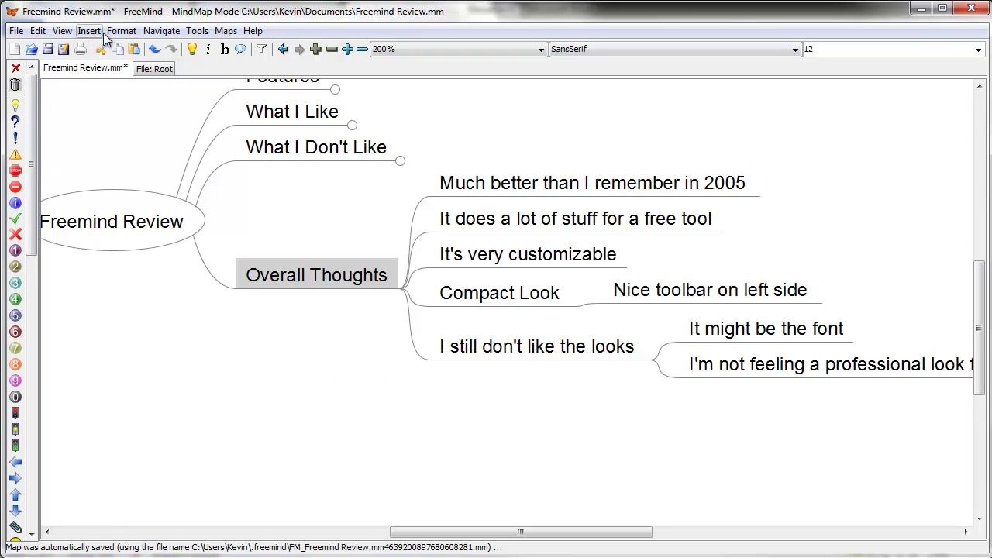
Step: Hide both the main Toolbar and the Secondary Toolbar from the View menu
click(62, 31)
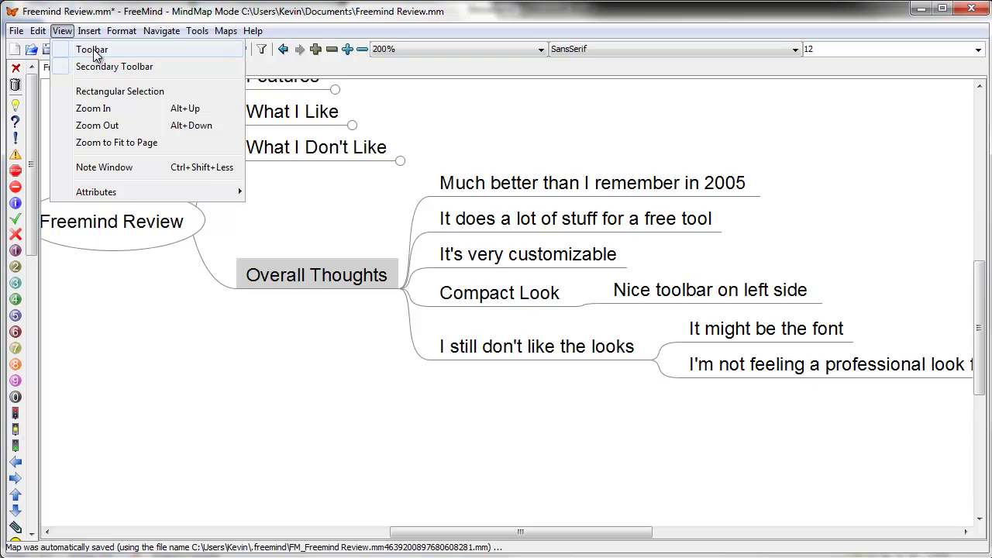
click(93, 51)
click(62, 31)
click(90, 68)
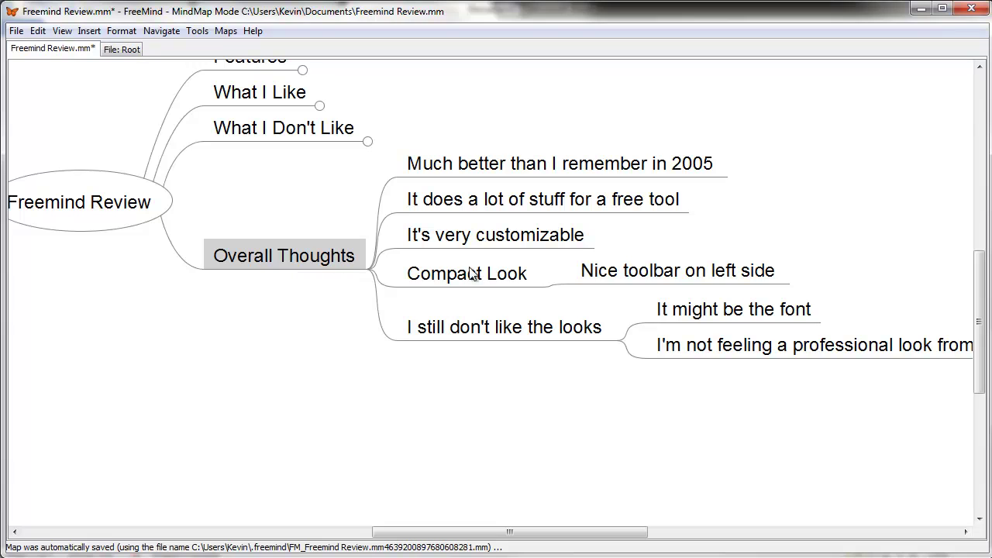
Step: Fold Overall Thoughts and pan back to the Freemind Review root
drag(495, 341, 352, 312)
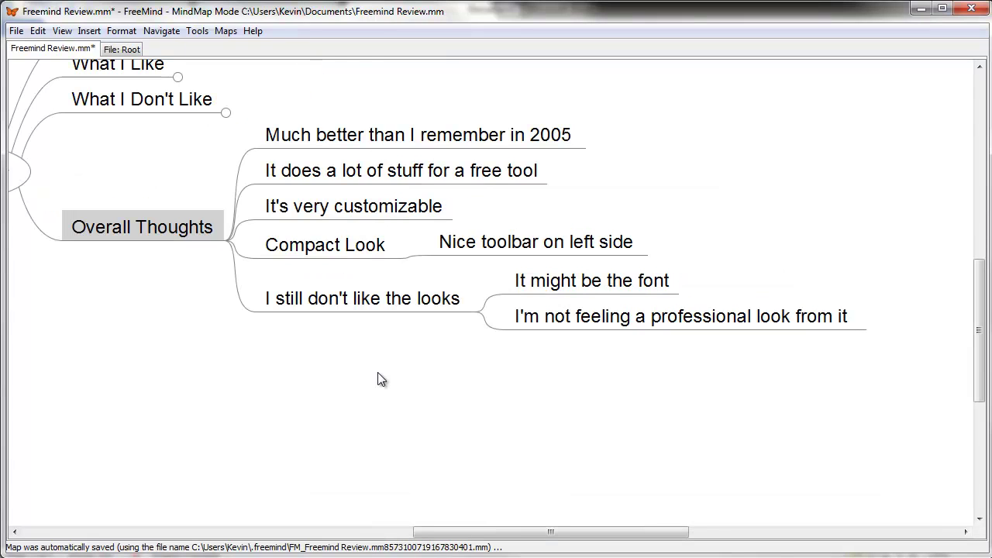
click(139, 232)
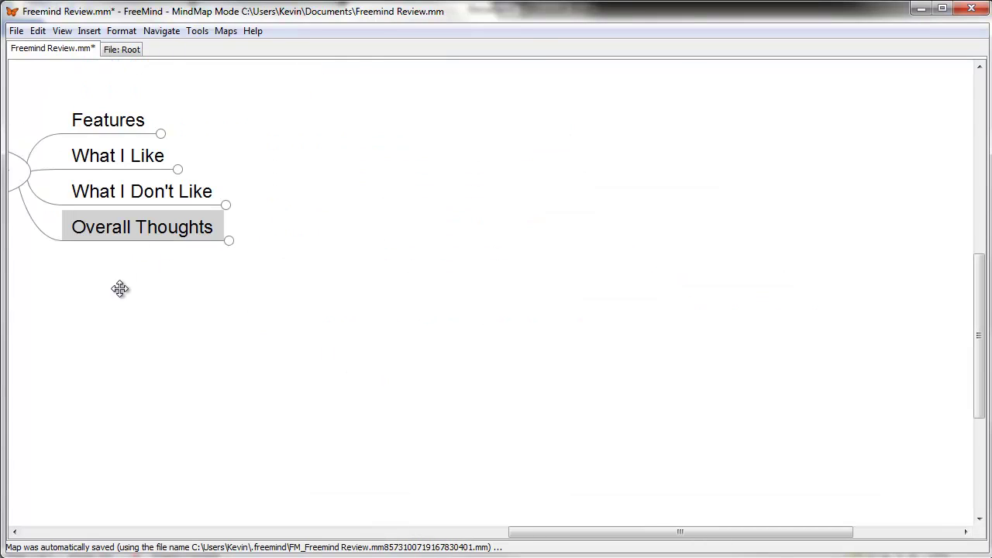
drag(120, 289, 521, 359)
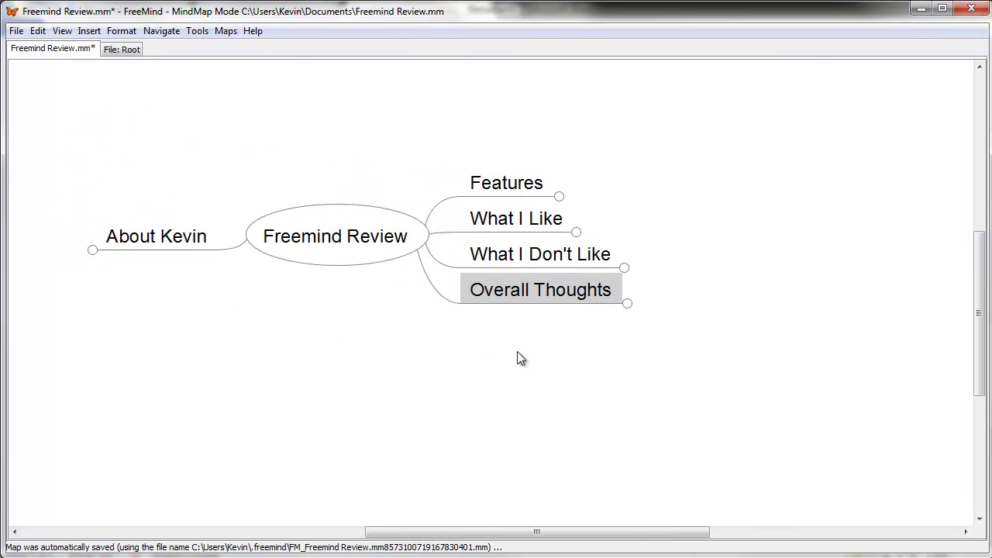